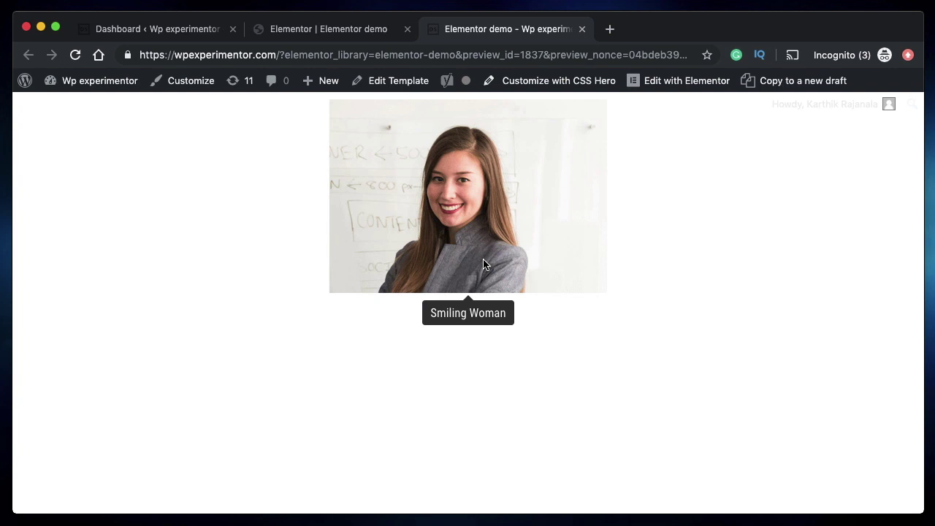
Open the JetTricks settings of the smiling woman image and switch its tooltip off and on again
key("super+w")
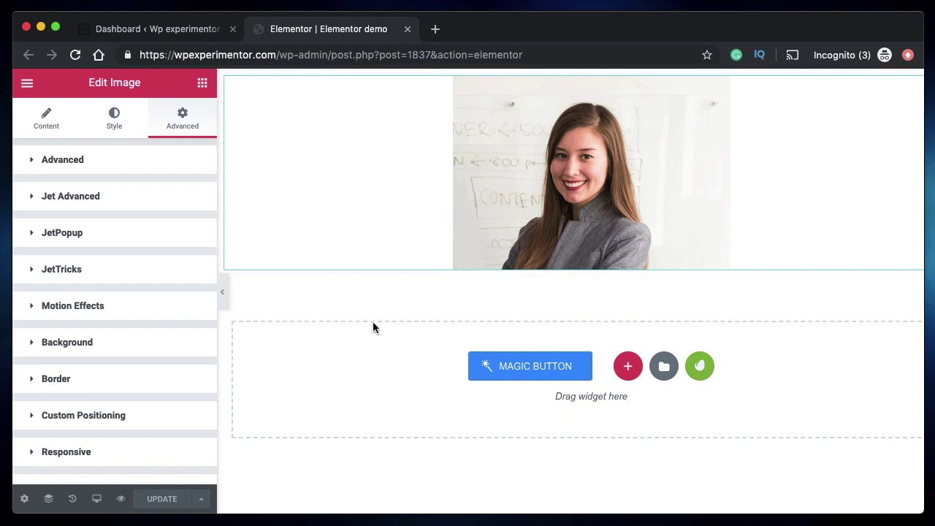
left_click(203, 82)
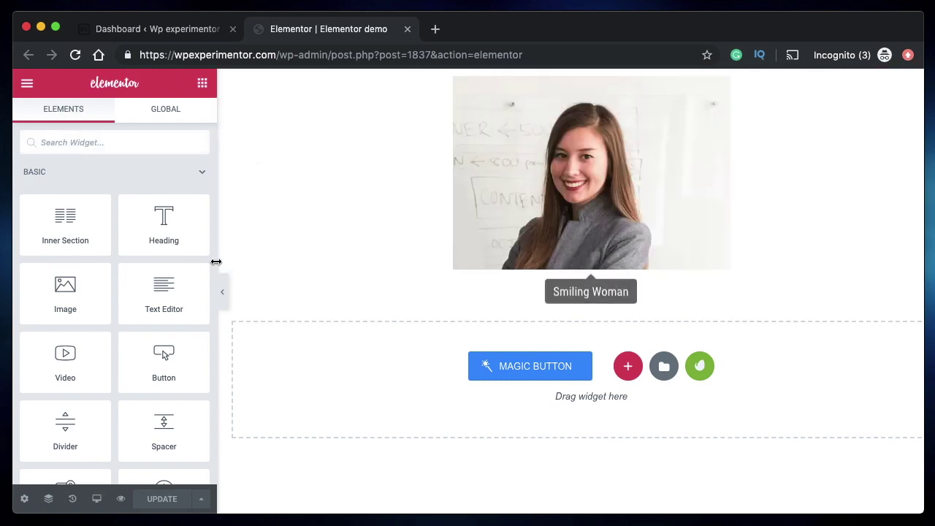
left_click(630, 199)
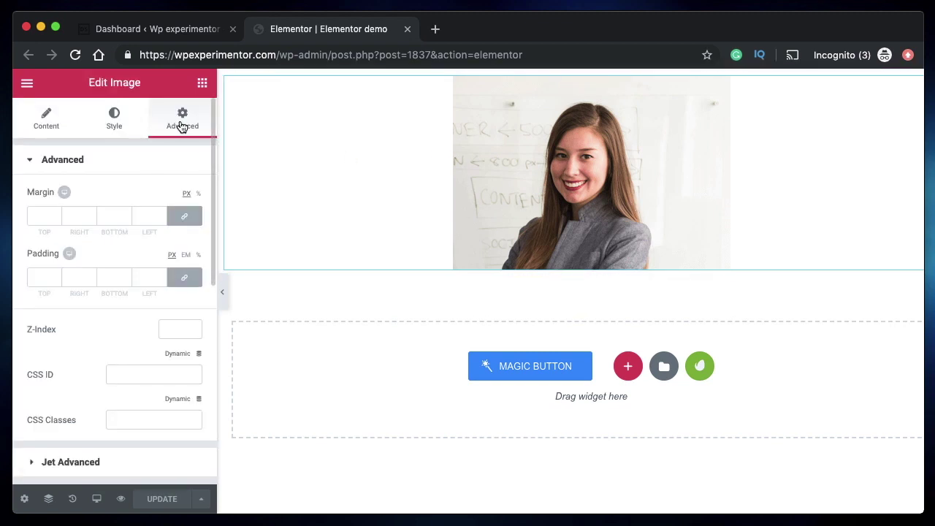
scroll(84, 285, "down", 5)
scroll(84, 288, "down", 2)
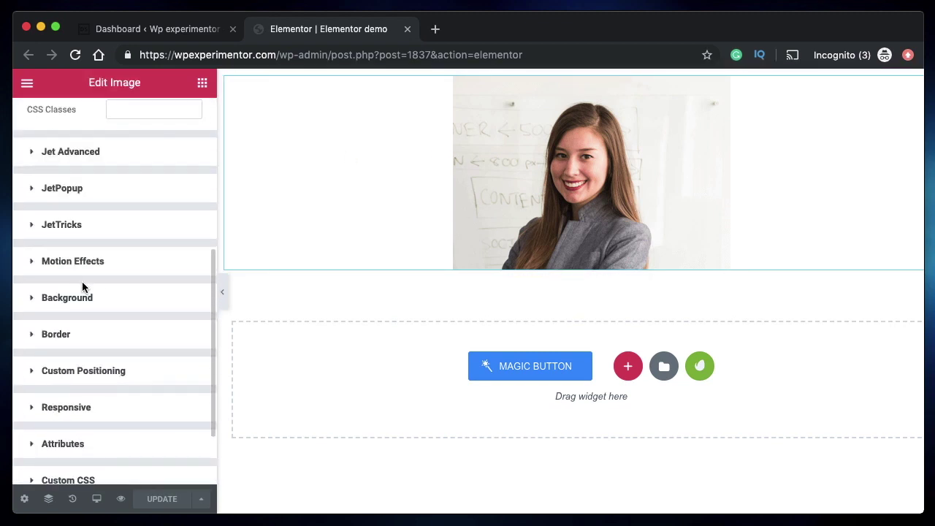
left_click(61, 225)
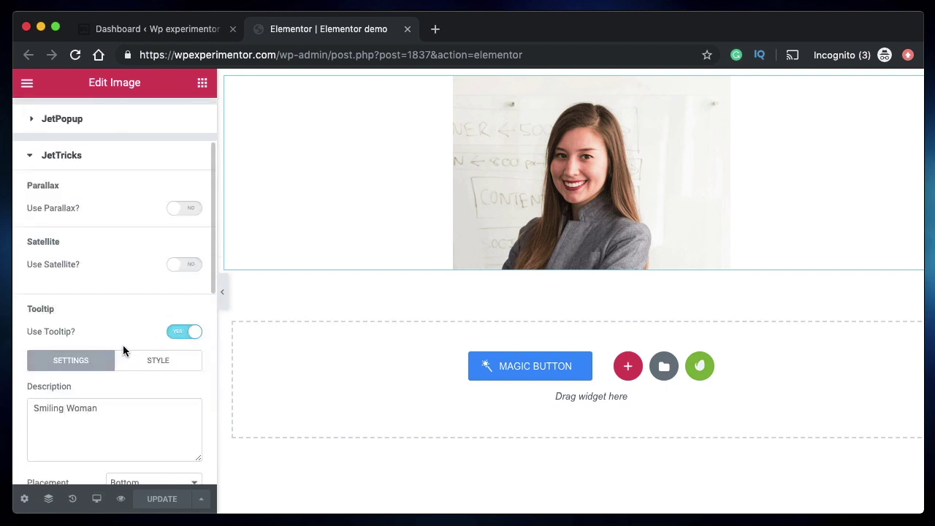
left_click(193, 336)
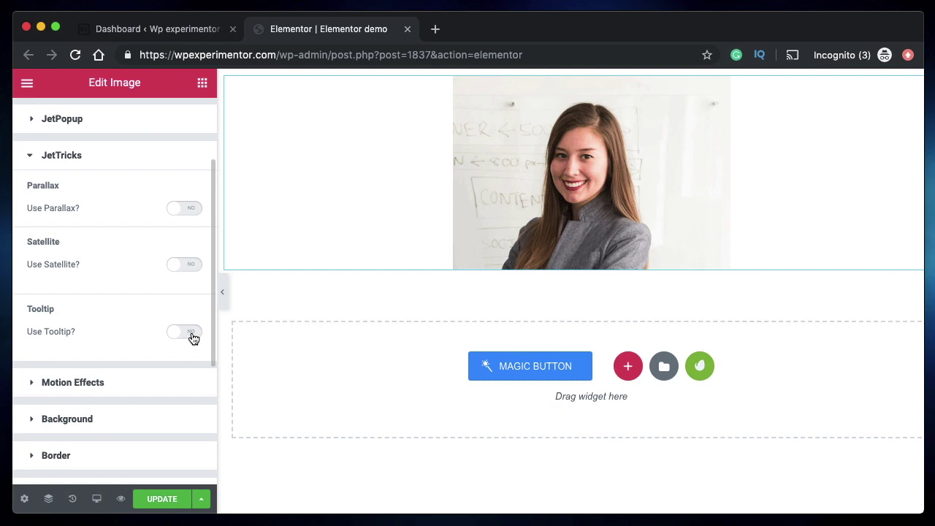
left_click(193, 336)
Replace the image tooltip's description with "CEO, Apple"
scroll(92, 340, "down", 3)
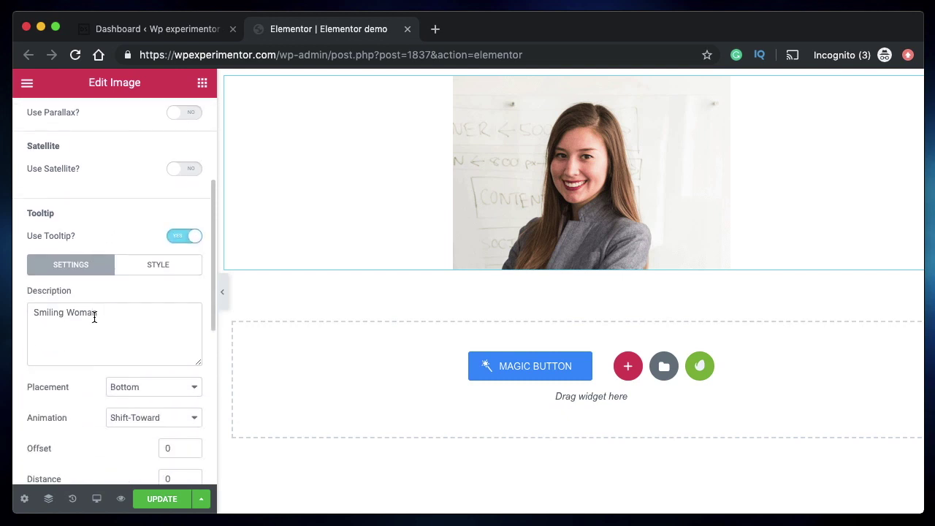
left_click_drag(94, 314, 34, 314)
key("BackSpace")
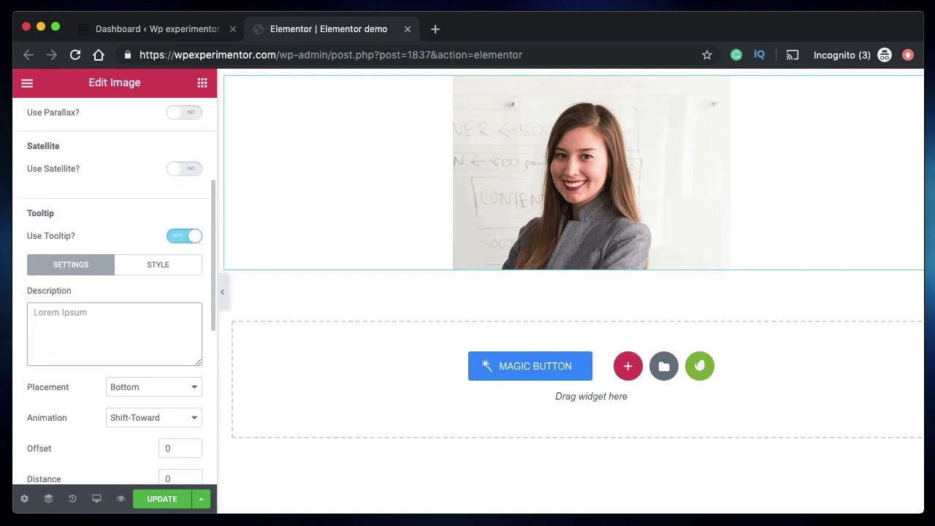
type("C")
key("BackSpace")
type("CEO, APPLE")
key("BackSpace")
key("BackSpace")
key("BackSpace")
key("BackSpace")
type("pple")
Examine the tooltip's placement, animation, offset, distance and z-index options
scroll(127, 333, "down", 2)
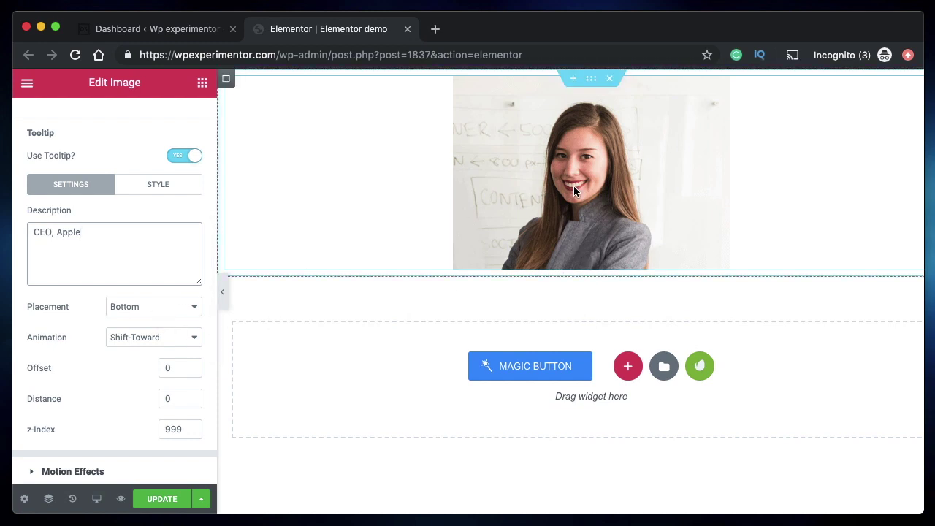
left_click(136, 312)
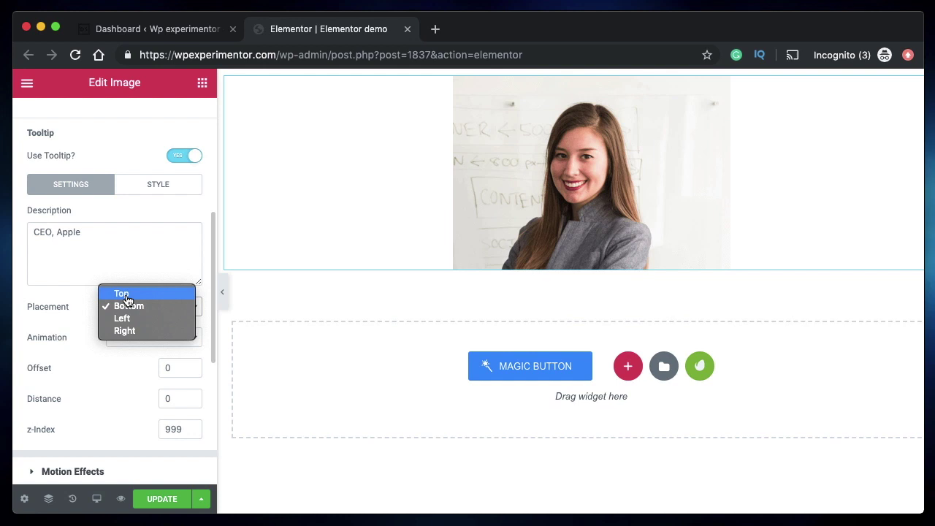
left_click(131, 312)
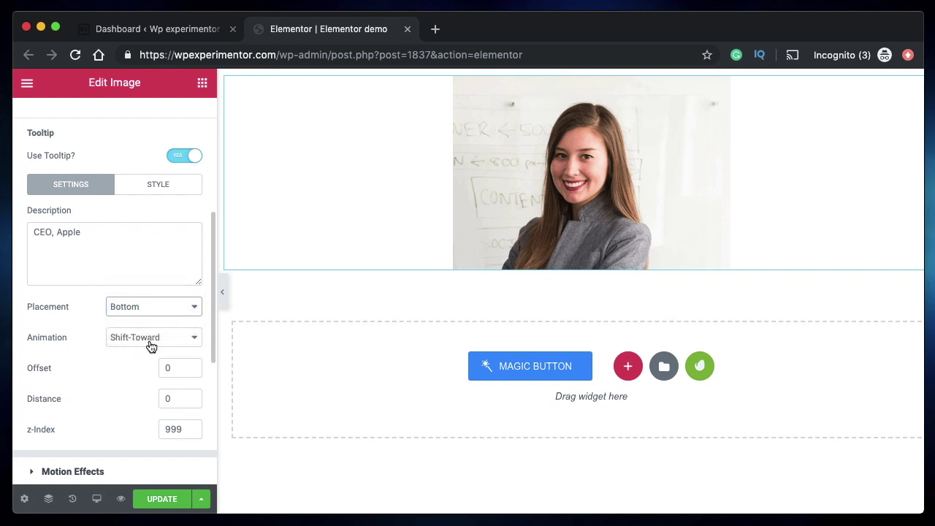
left_click(150, 343)
left_click(151, 340)
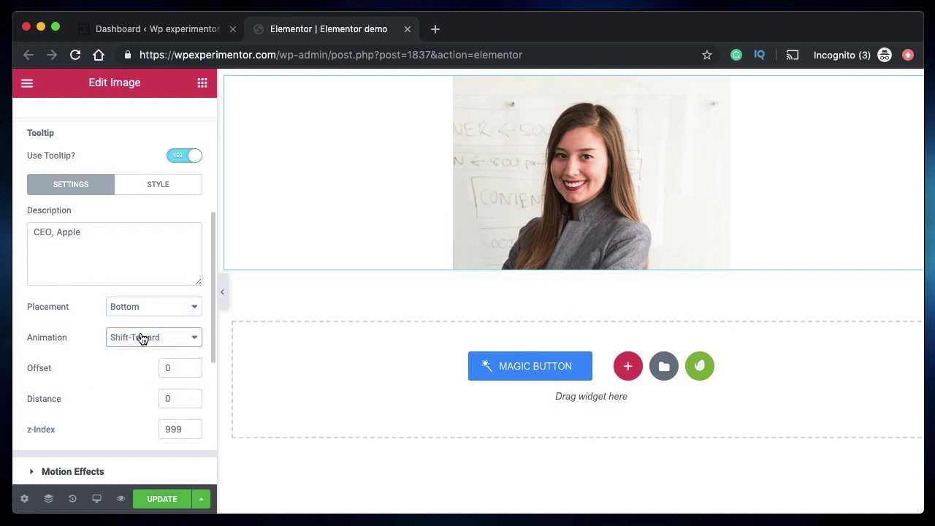
left_click(182, 369)
double_click(181, 369)
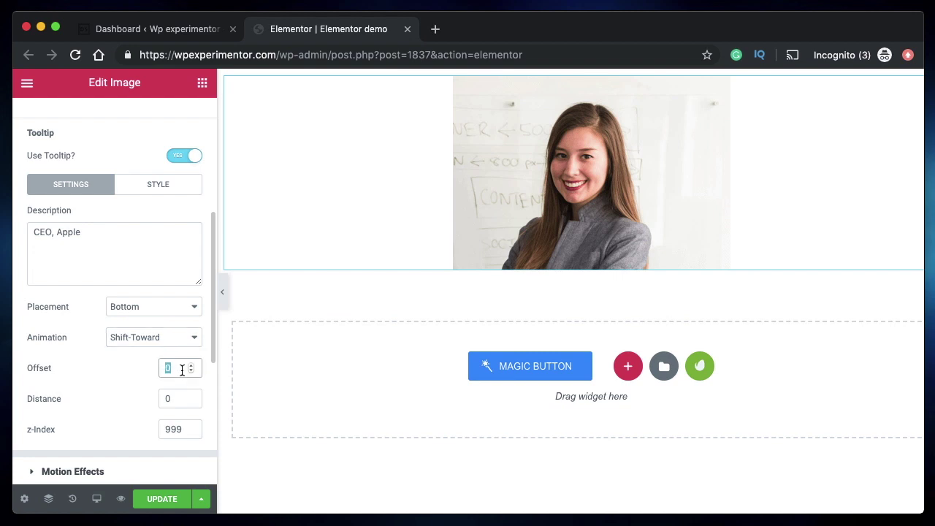
left_click(182, 369)
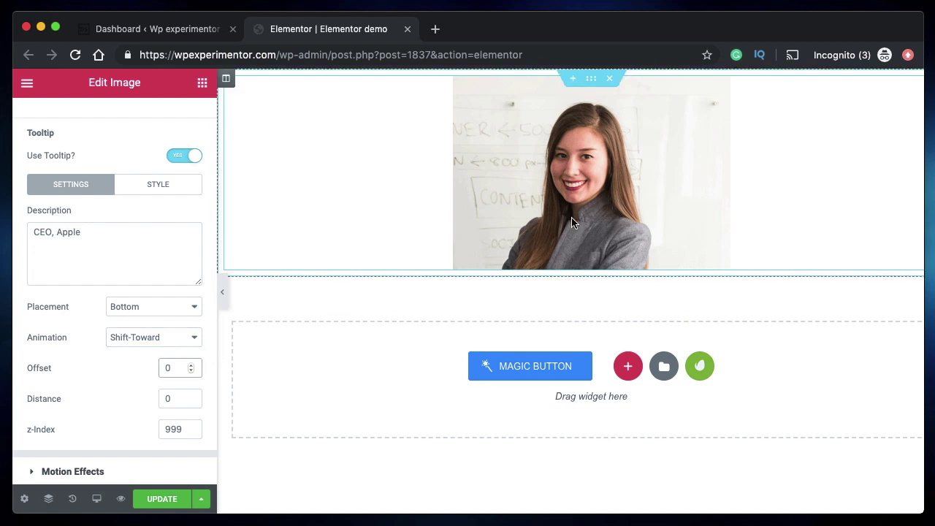
left_click(172, 400)
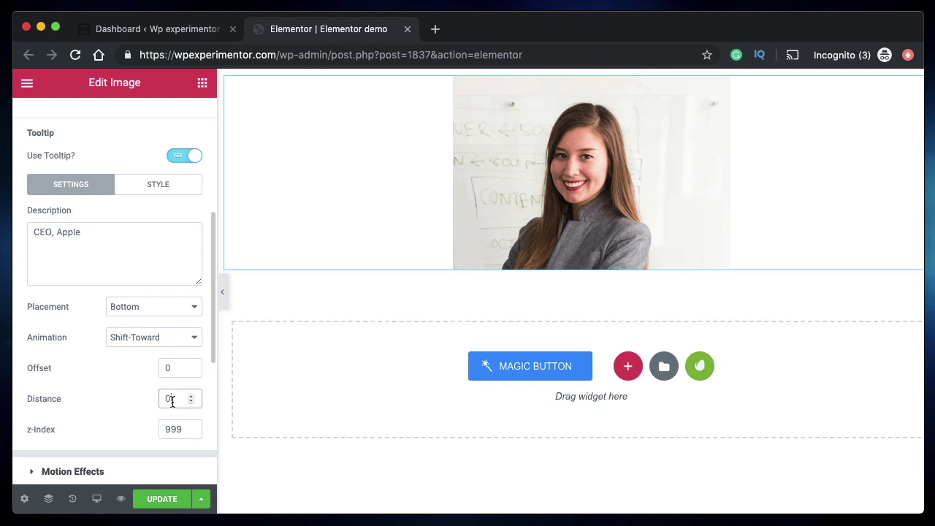
double_click(172, 400)
double_click(174, 429)
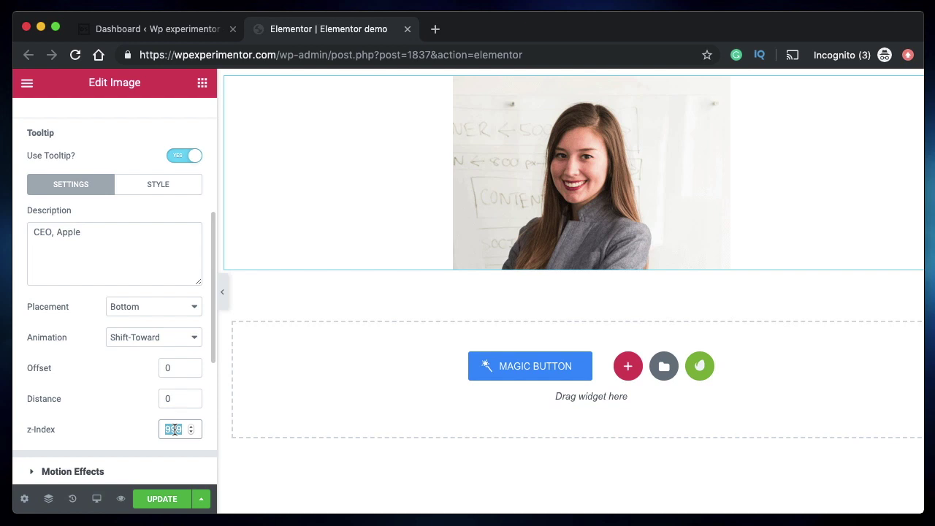
Update the template, preview the image's tooltip on the live page and return to the editor
left_click(154, 504)
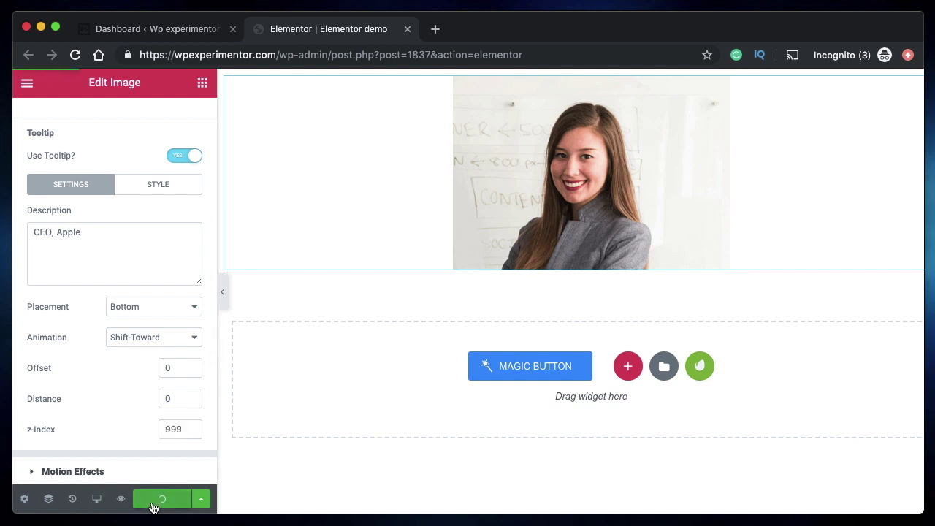
left_click(120, 499)
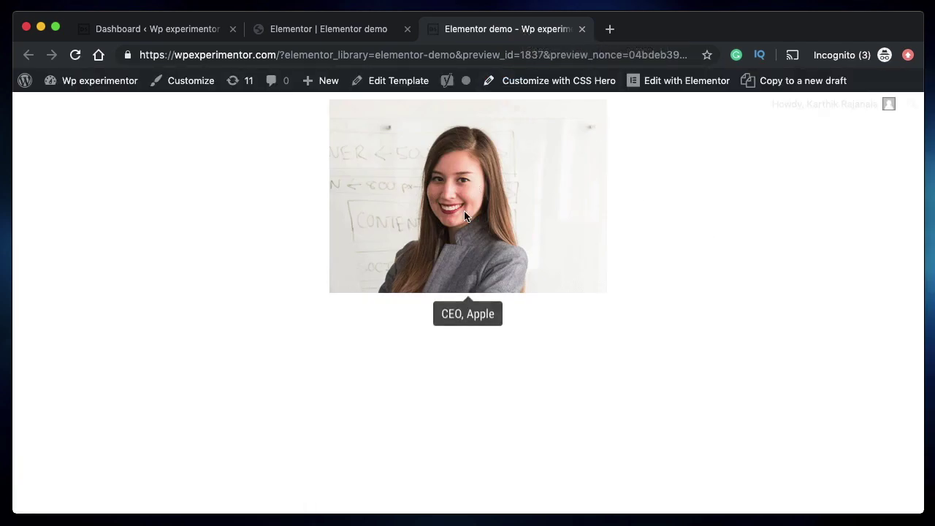
left_click(346, 26)
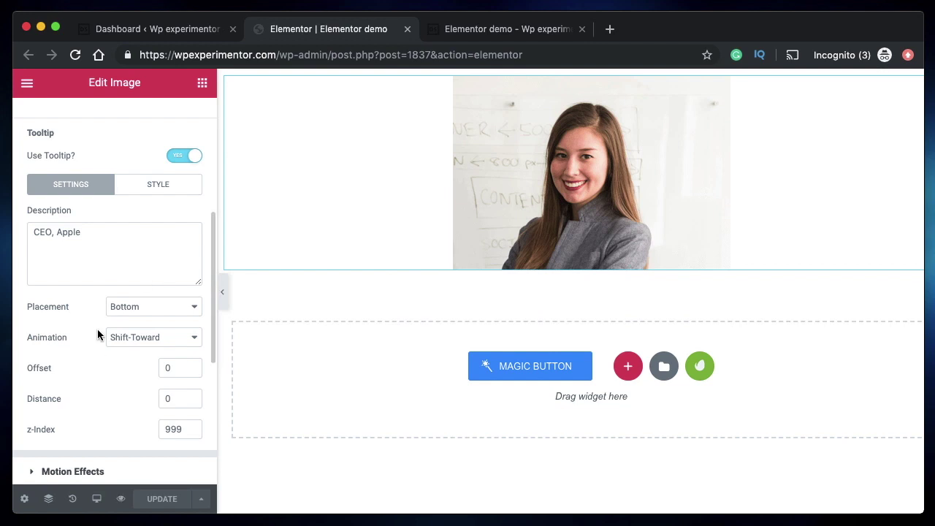
Style the tooltip with a width of 163 px and the Pacifico font family
left_click(152, 193)
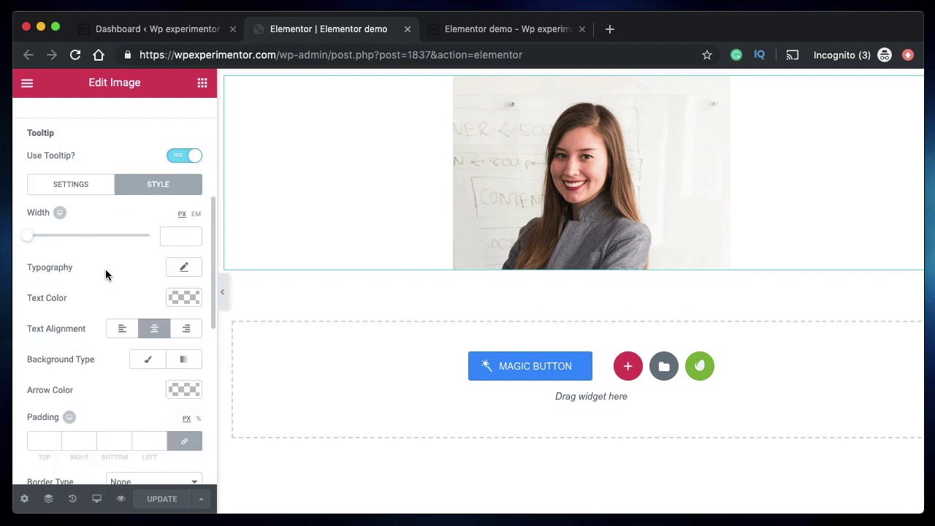
left_click_drag(33, 238, 58, 238)
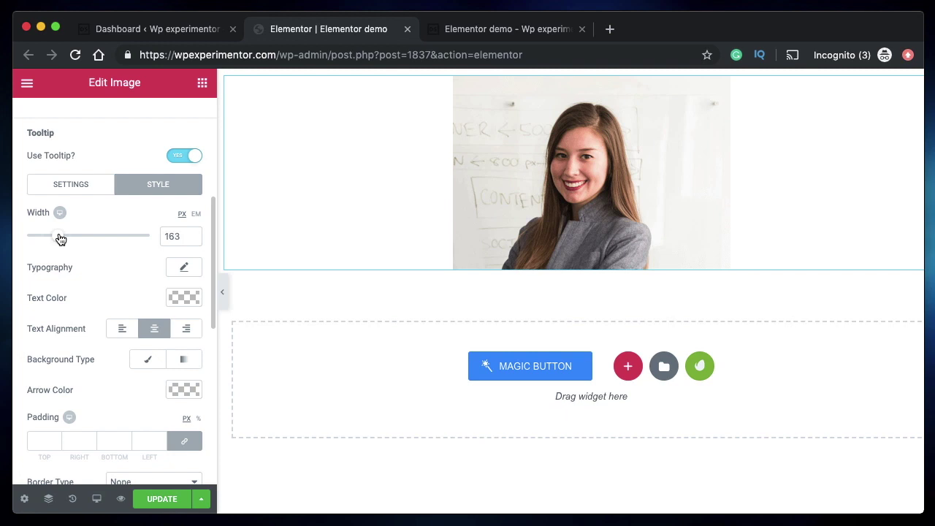
left_click(184, 272)
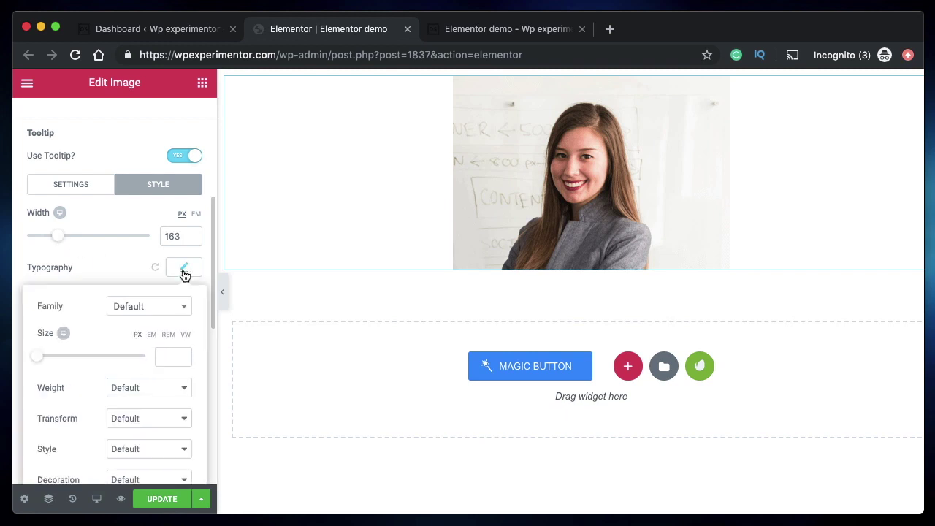
left_click(135, 312)
left_click(143, 393)
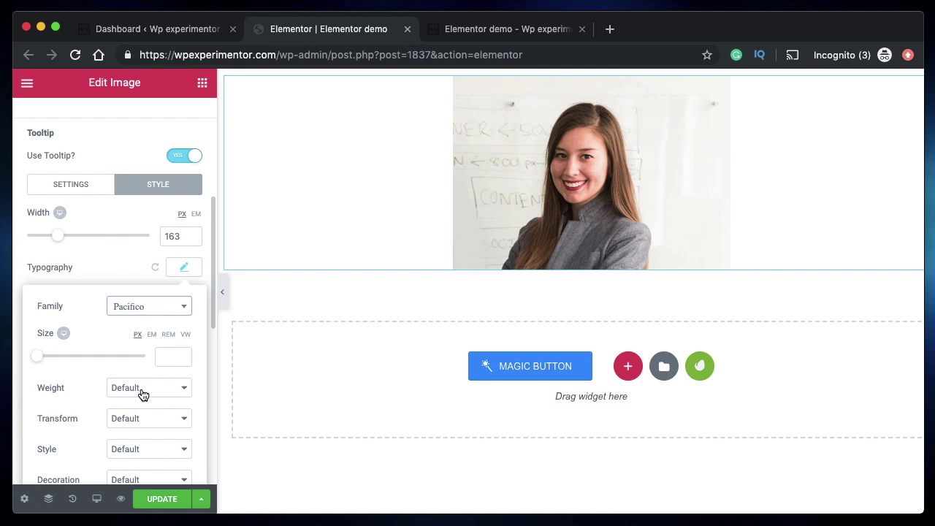
scroll(105, 347, "down", 1)
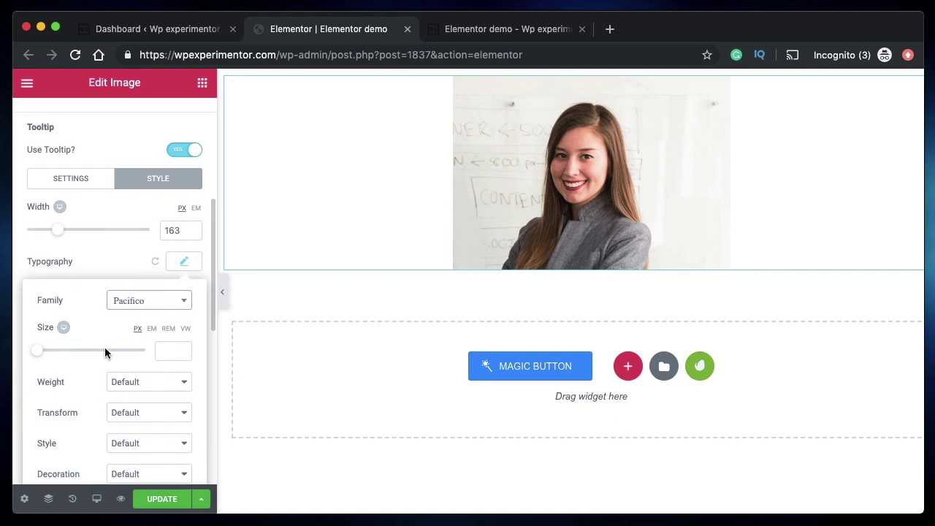
left_click(180, 238)
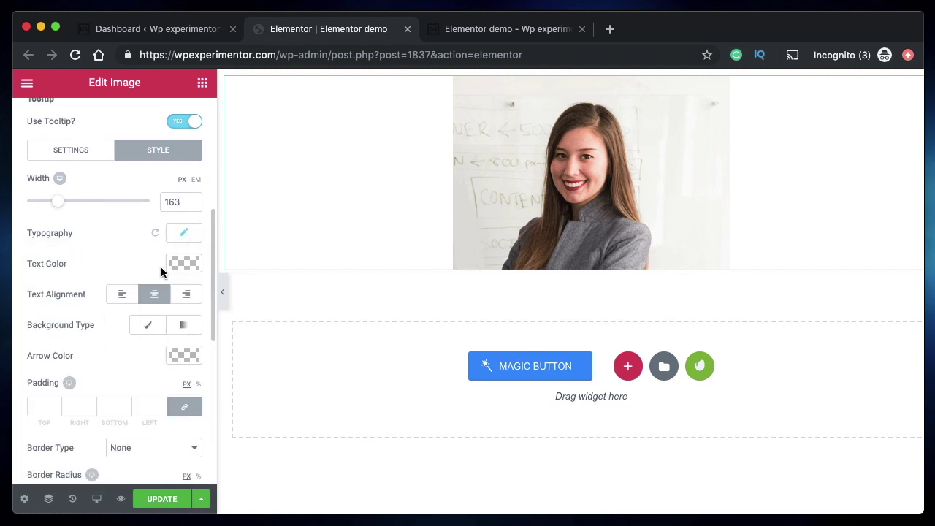
Set the tooltip's text color to a blue slightly brighter than the #4054b2 swatch
left_click(182, 263)
scroll(181, 270, "down", 2)
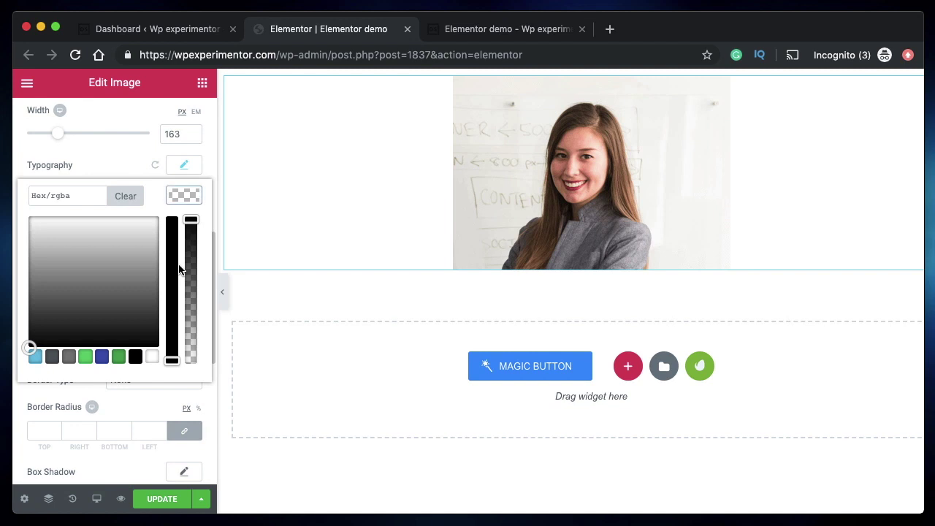
left_click(102, 355)
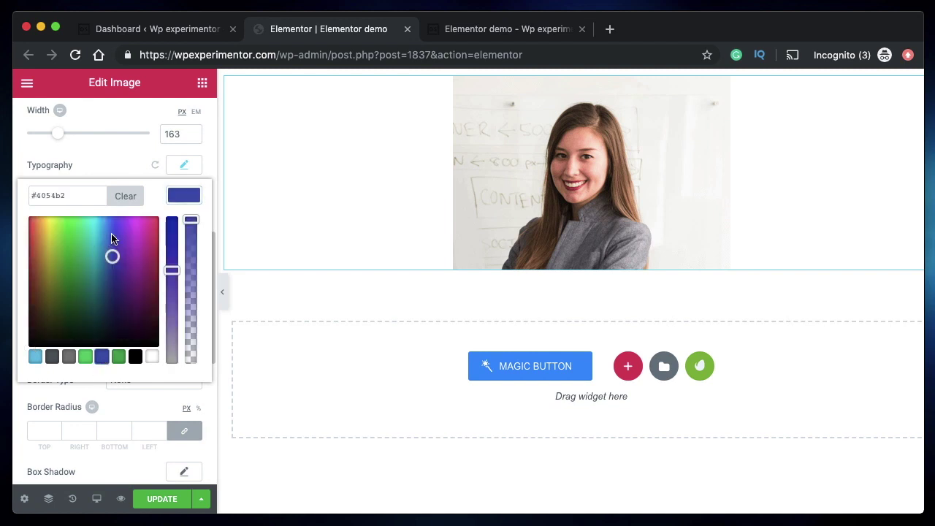
left_click(112, 238)
left_click(153, 424)
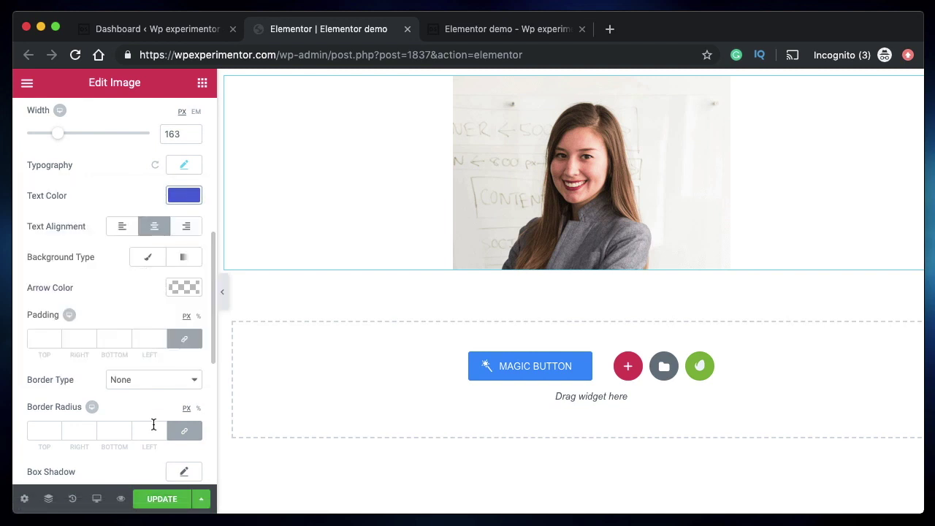
Update the template, check the restyled tooltip in the page preview and return to the editor
left_click(161, 499)
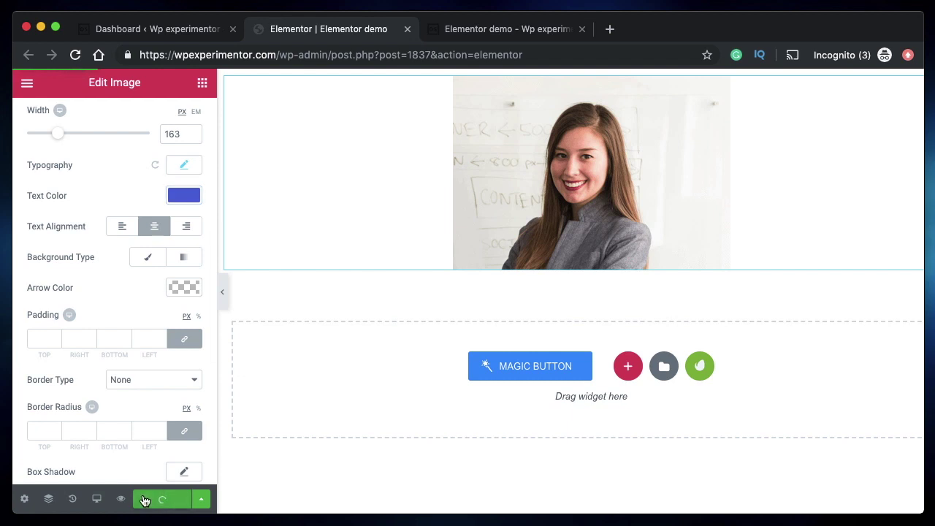
left_click(487, 28)
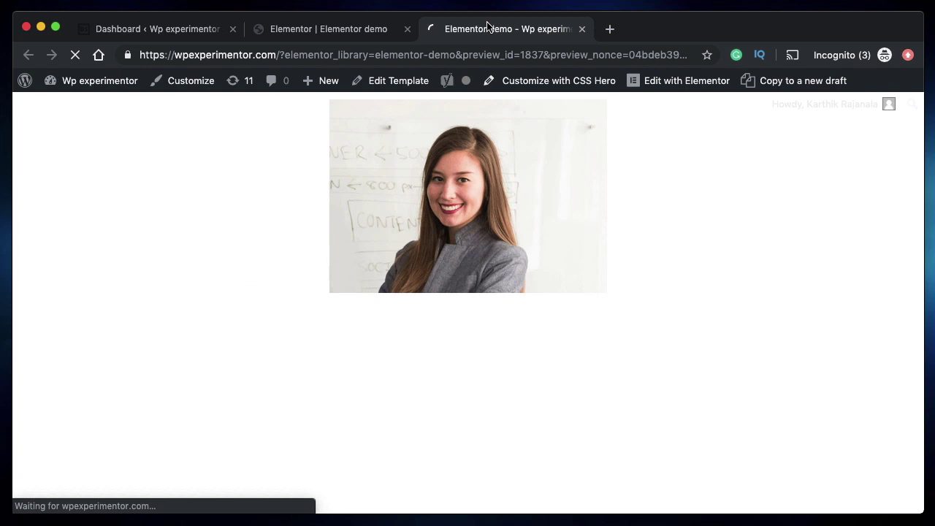
mouse_move(516, 210)
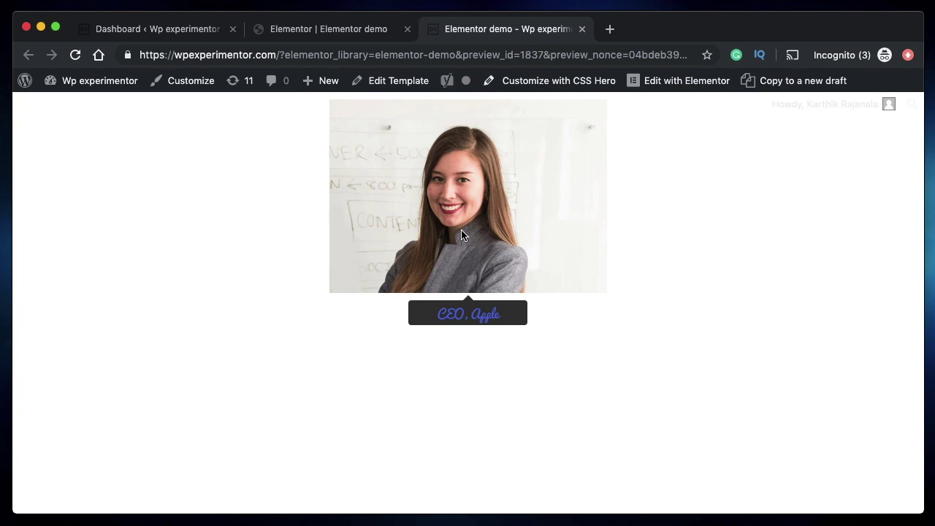
left_click(336, 31)
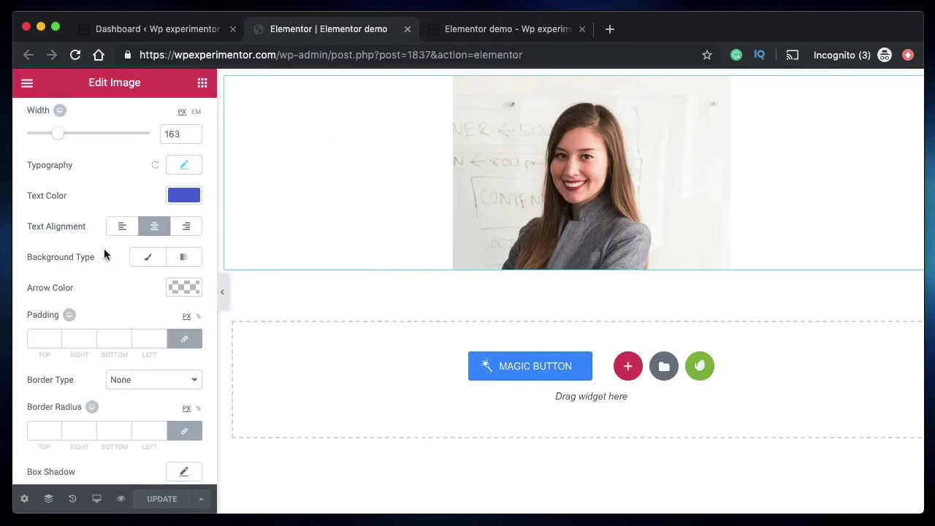
Widen the tooltip to 308 px and set its background type to Classic
scroll(113, 274, "up", 1)
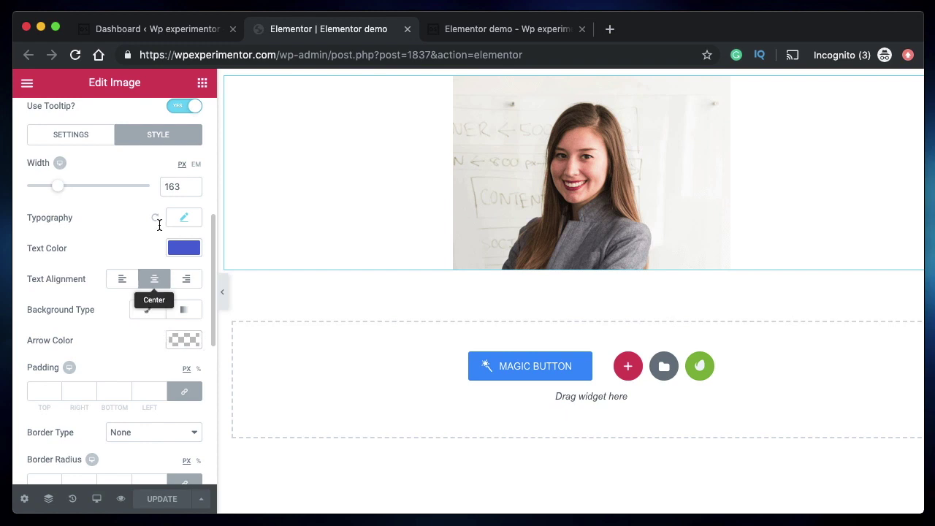
left_click_drag(62, 189, 97, 187)
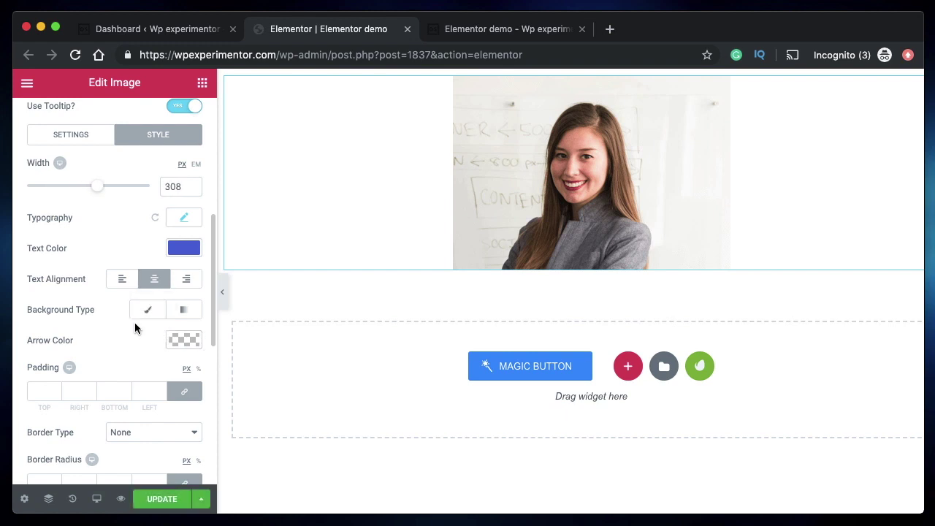
left_click(150, 314)
scroll(164, 277, "down", 2)
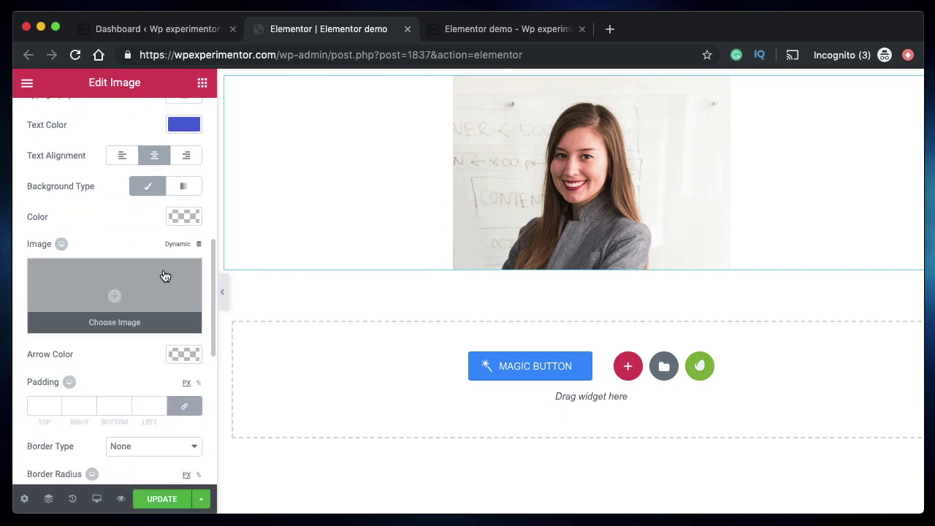
Set the tooltip's background color to a soft red
left_click(184, 216)
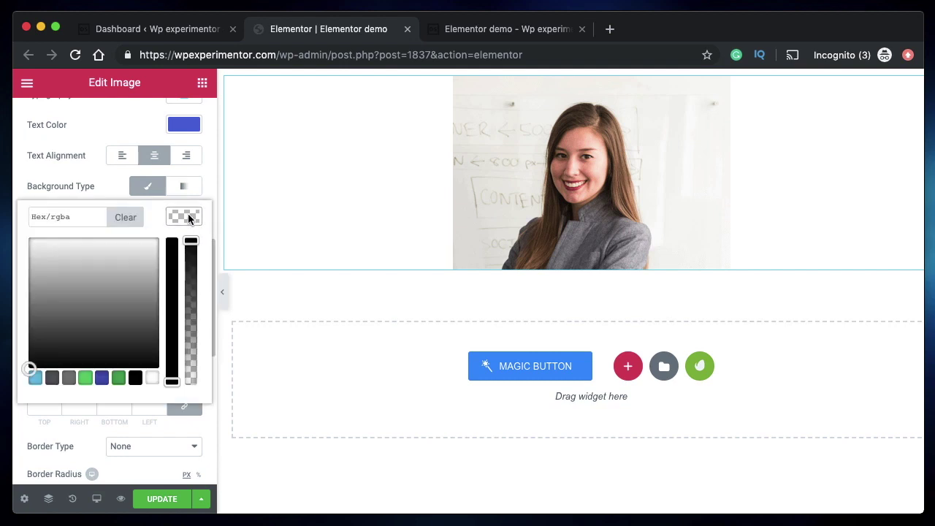
left_click(136, 378)
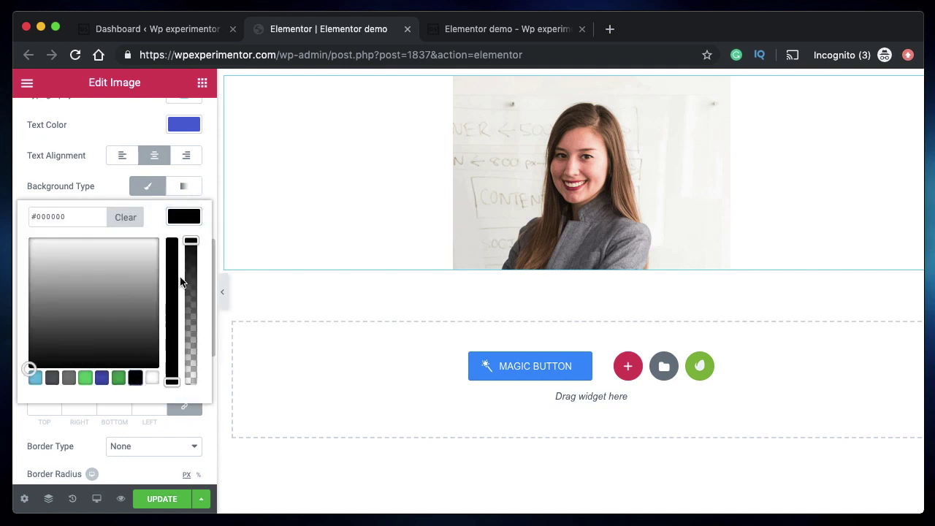
left_click(152, 378)
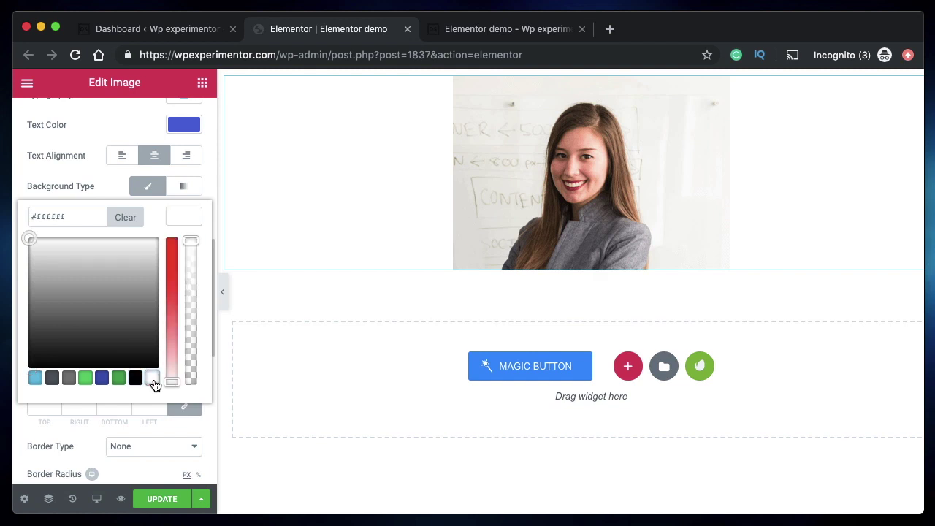
left_click(174, 299)
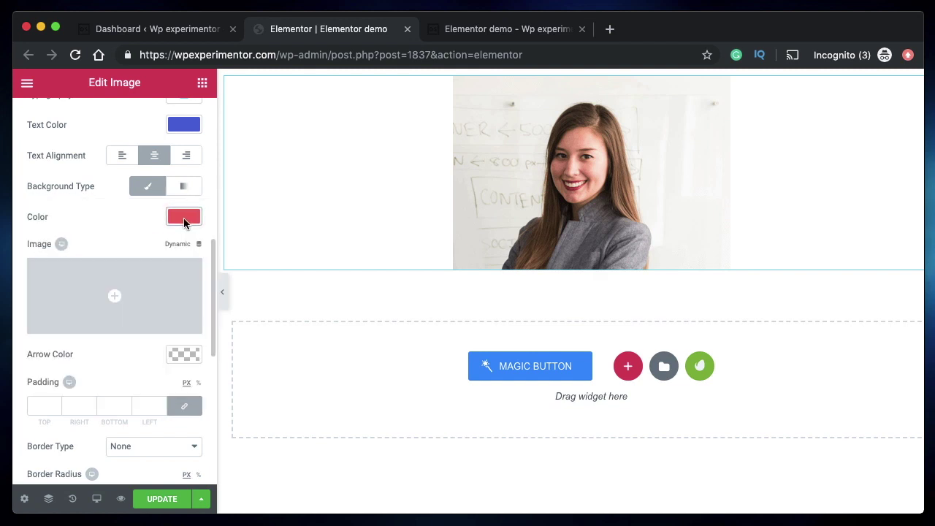
Update the template, check the tooltip's red background in the page preview and return to the editor
scroll(150, 361, "down", 2)
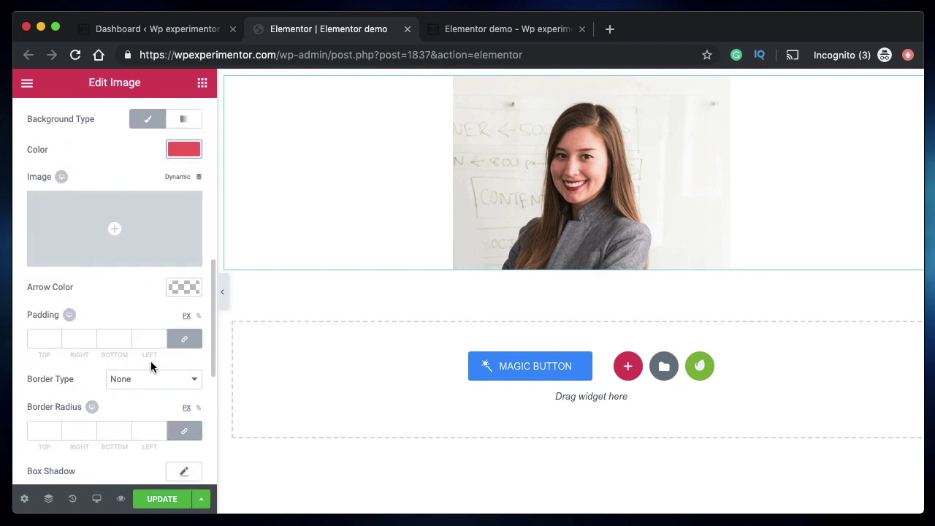
left_click(162, 498)
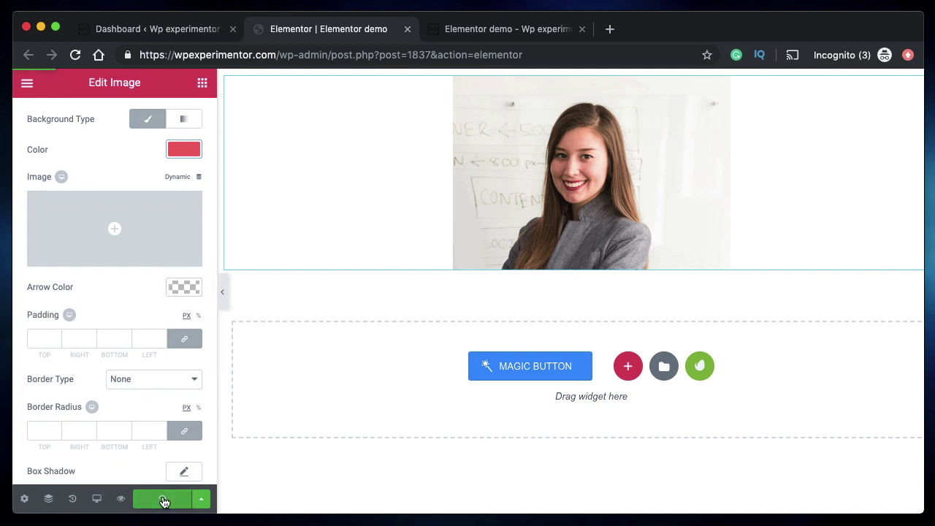
left_click(462, 29)
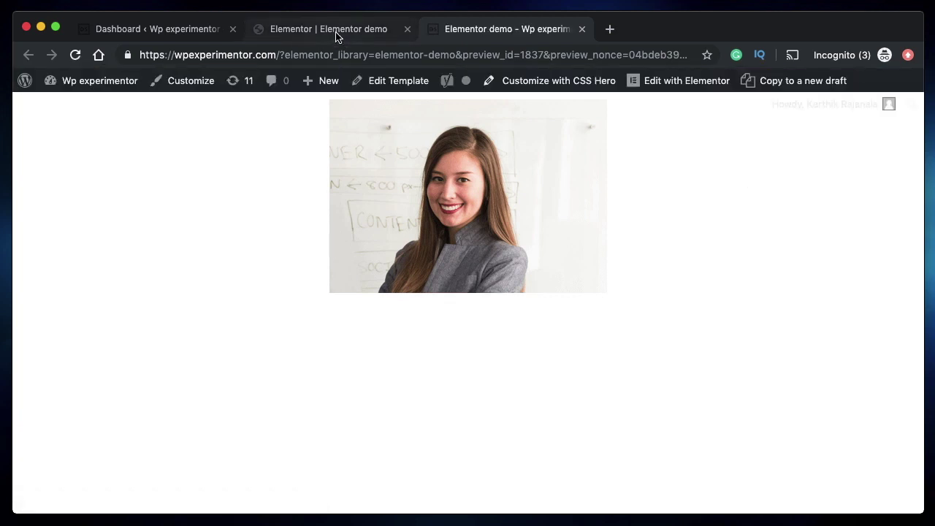
mouse_move(464, 184)
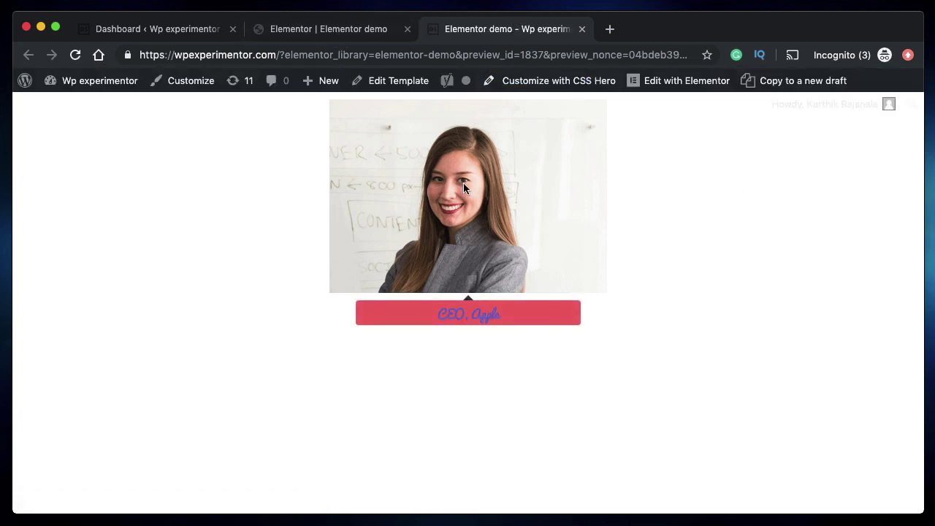
key("ctrl+shift+Tab")
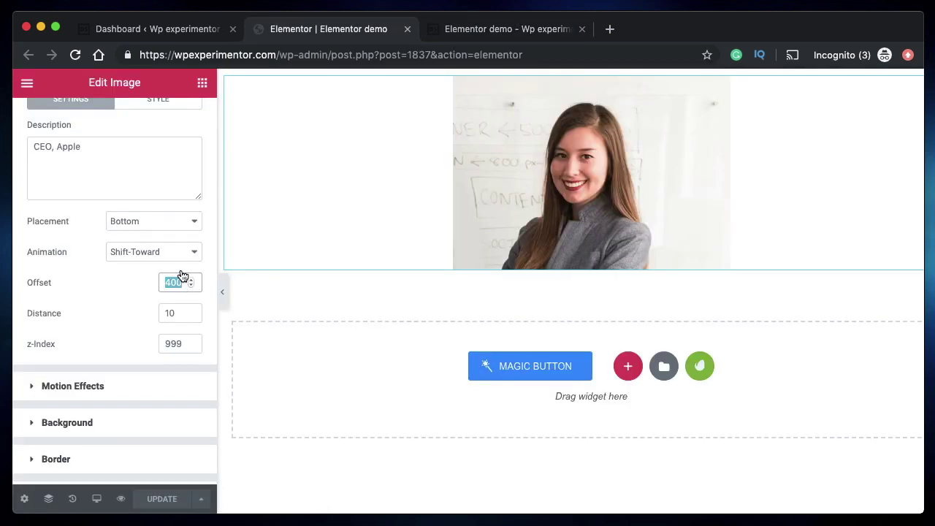
Set the tooltip's placement to Left and its animation to Scale
left_click(144, 222)
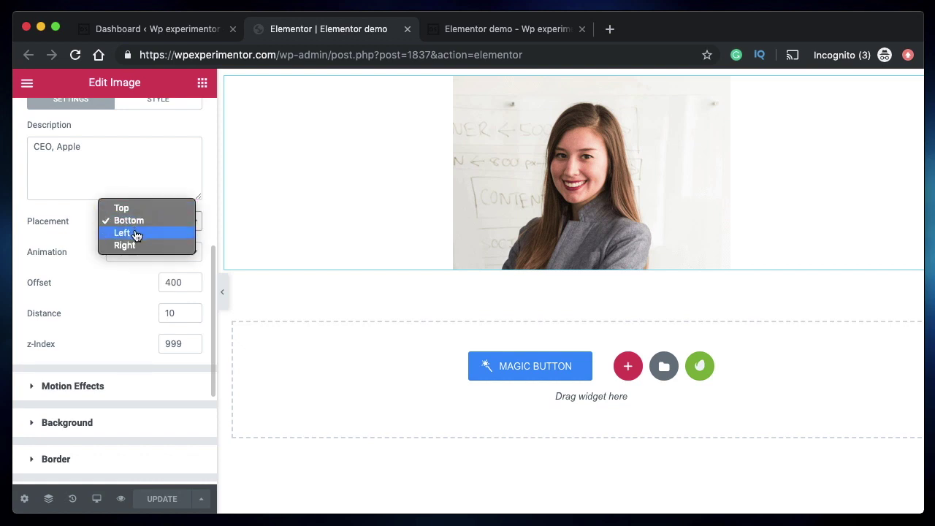
left_click(136, 234)
left_click(151, 252)
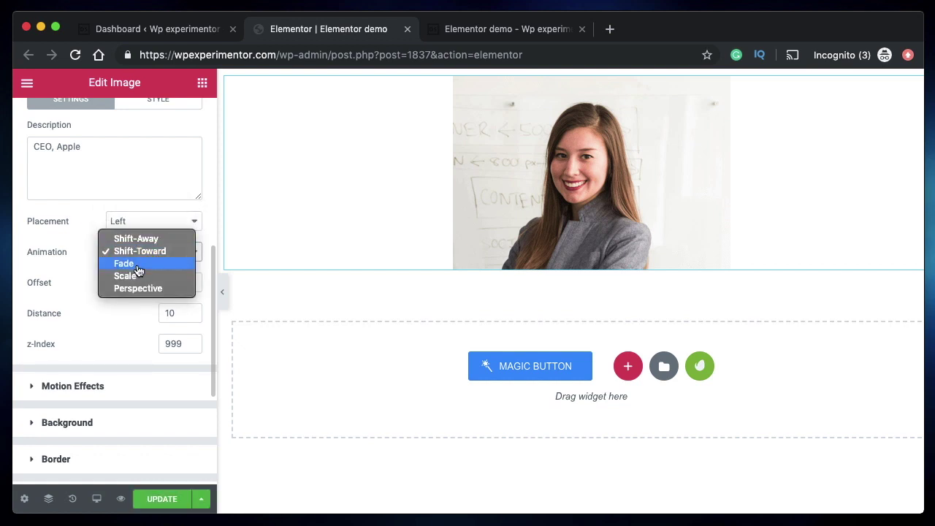
left_click(135, 276)
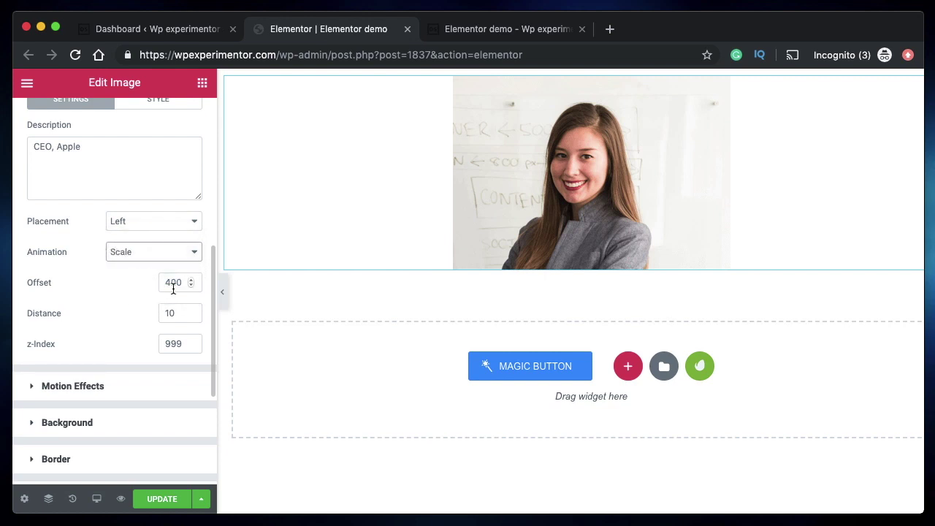
Set the tooltip's offset to 100 and its distance to 1000
double_click(174, 284)
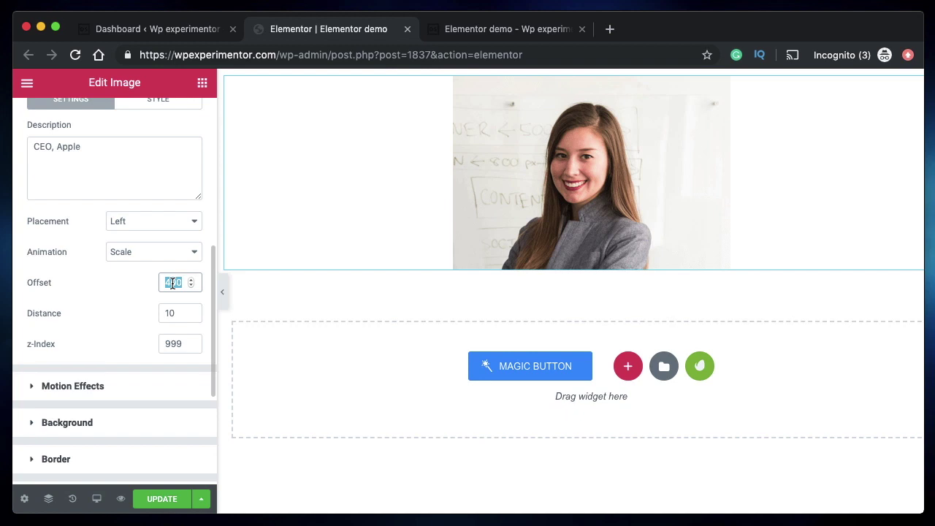
type("1")
left_click(172, 314)
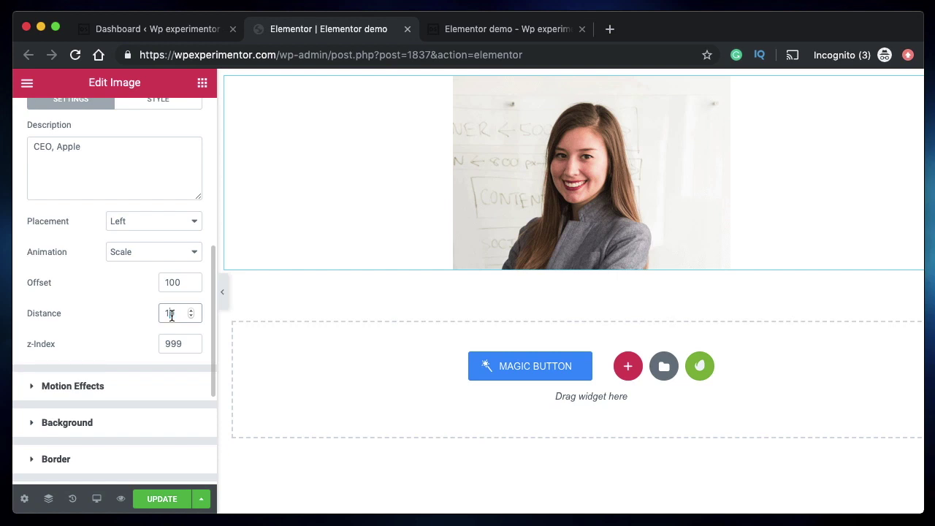
double_click(171, 314)
type("1")
Save the template, examine the tooltip's new placement and distance in the page preview, and go back to the editor
left_click(157, 499)
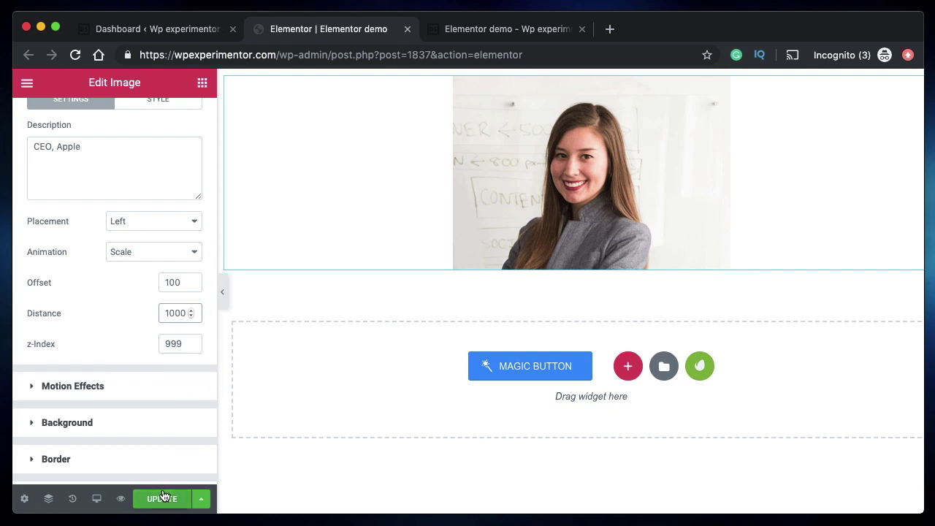
left_click(510, 20)
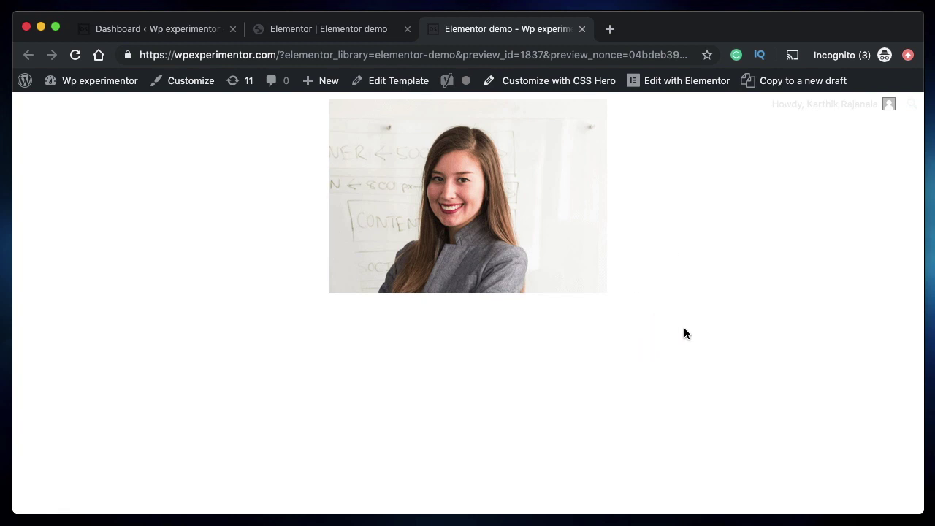
left_click(342, 29)
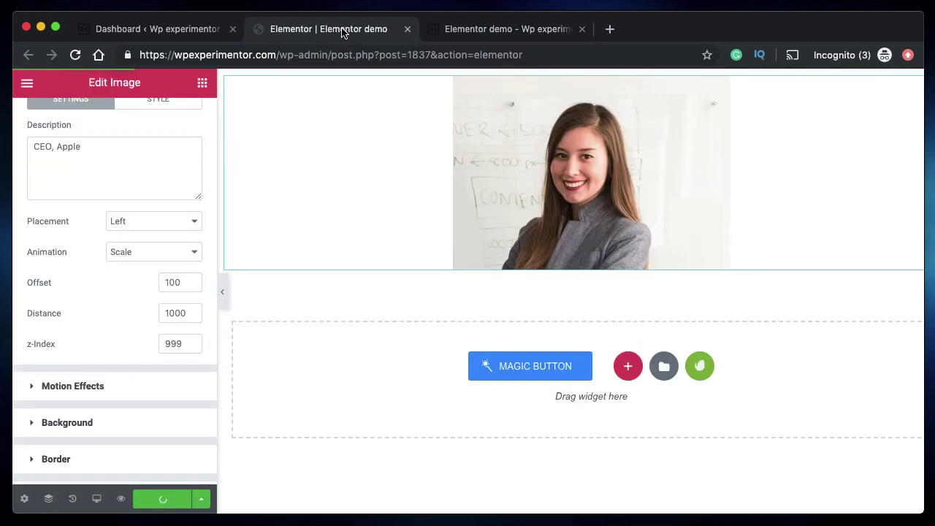
left_click(497, 30)
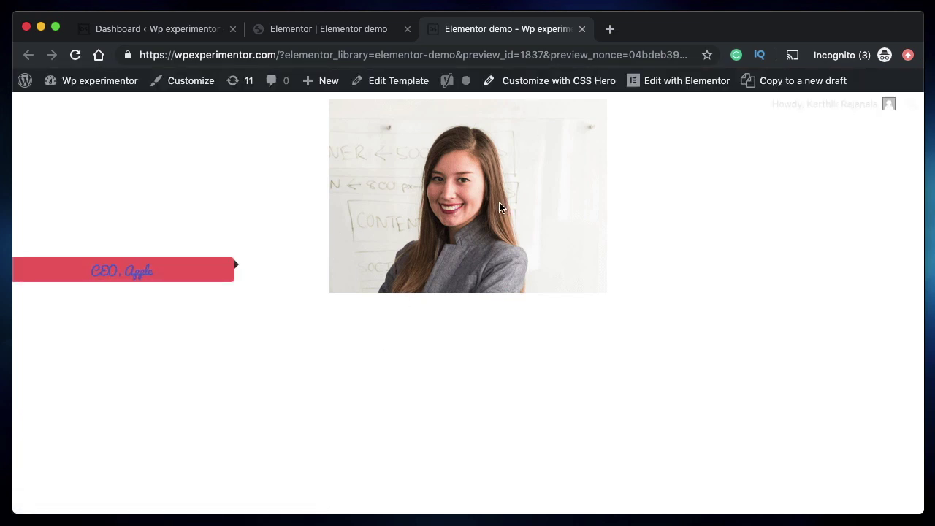
left_click(299, 33)
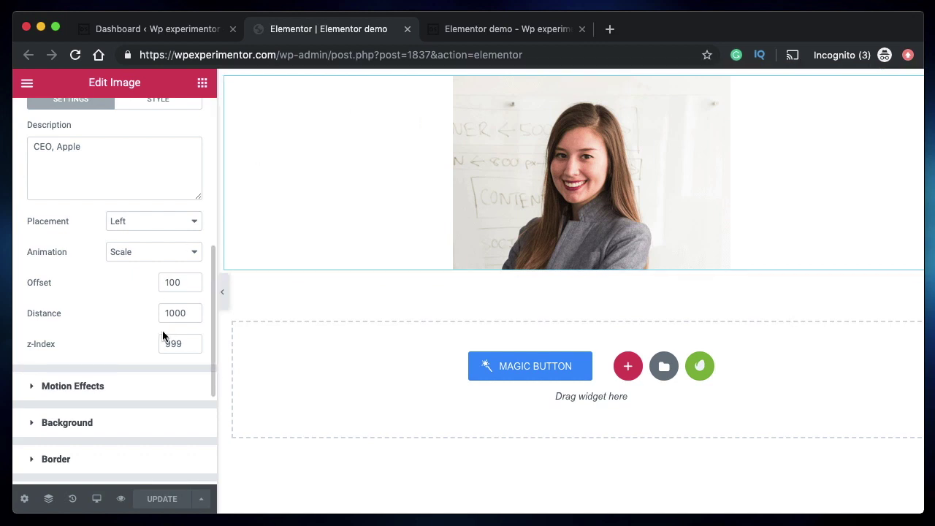
Set the tooltip's distance to 10, then look at the page preview and return to the editor
double_click(178, 315)
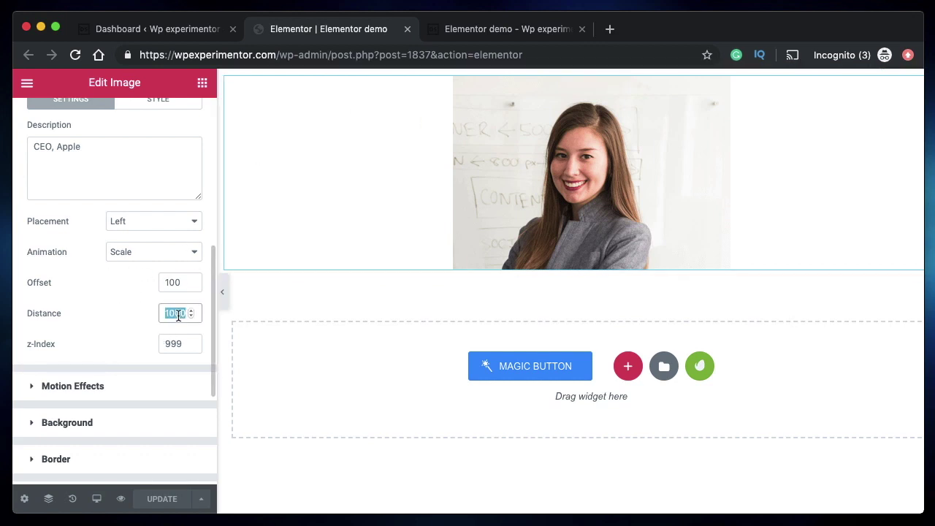
type("50")
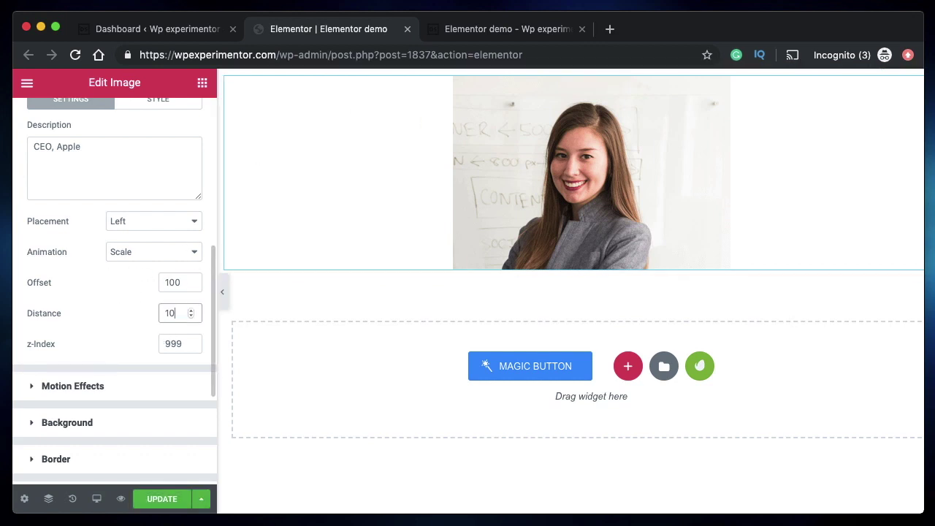
left_click(491, 35)
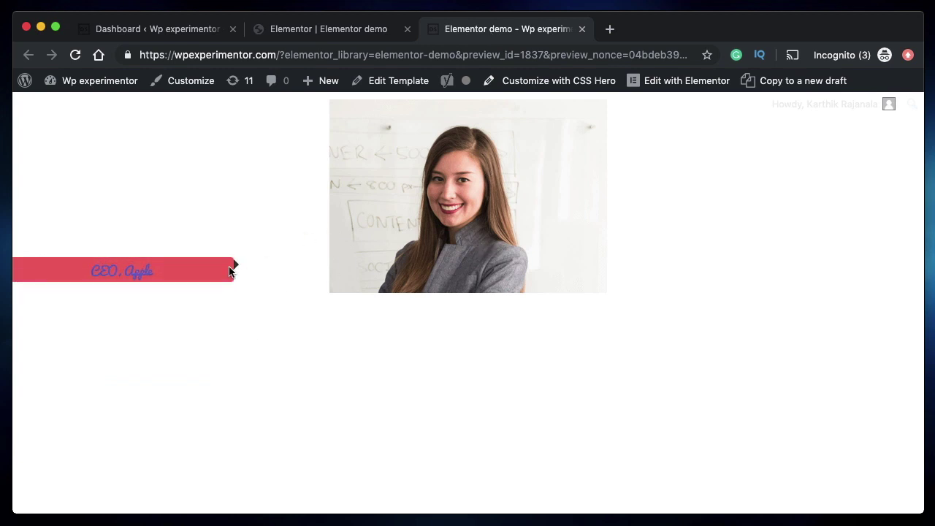
left_click(356, 34)
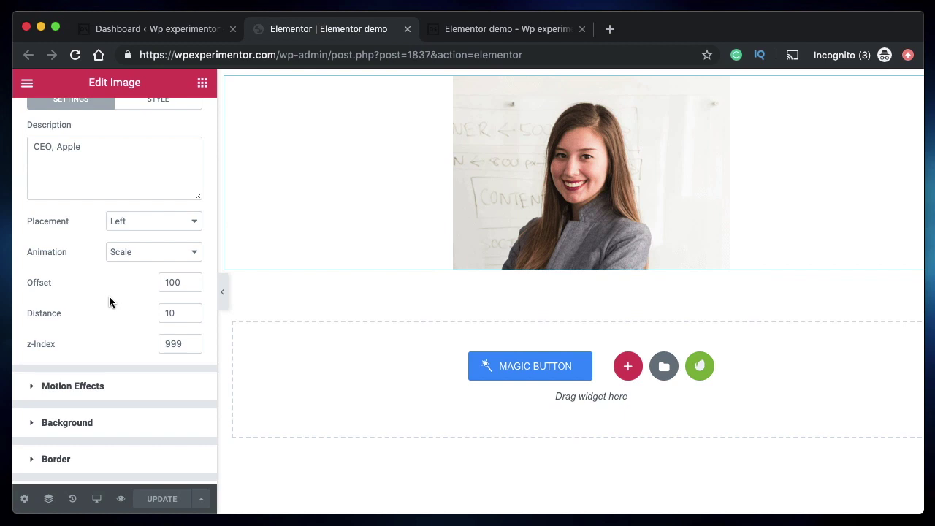
Leave the image's settings for the widget library and search it for "hot"
scroll(113, 296, "up", 4)
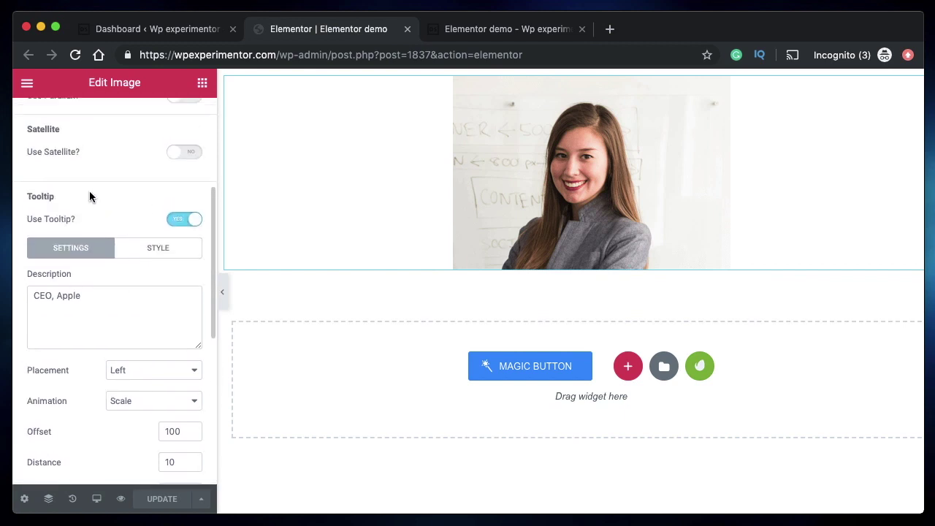
scroll(89, 191, "up", 3)
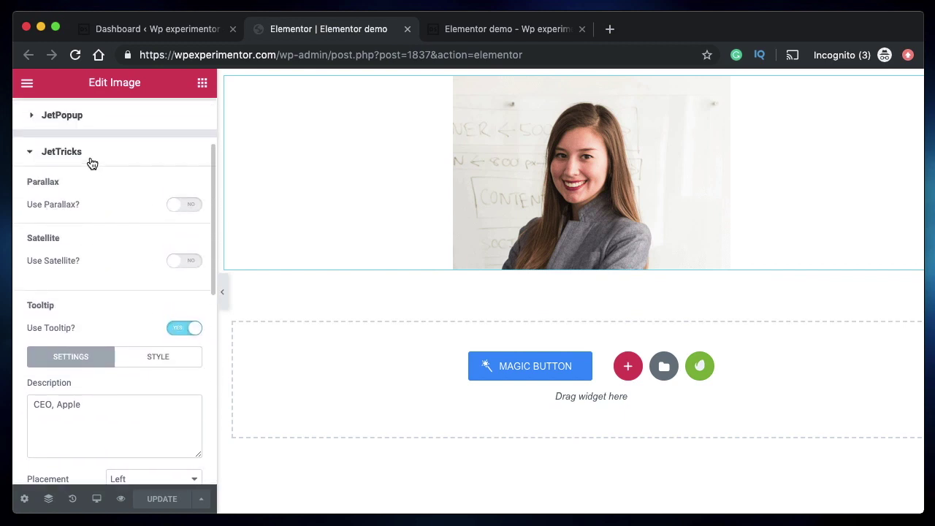
scroll(138, 202, "up", 5)
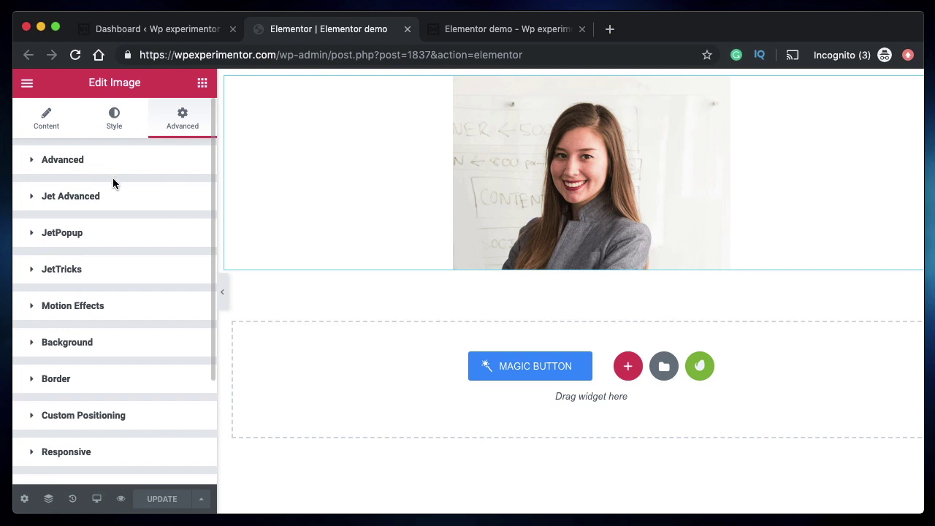
left_click(56, 123)
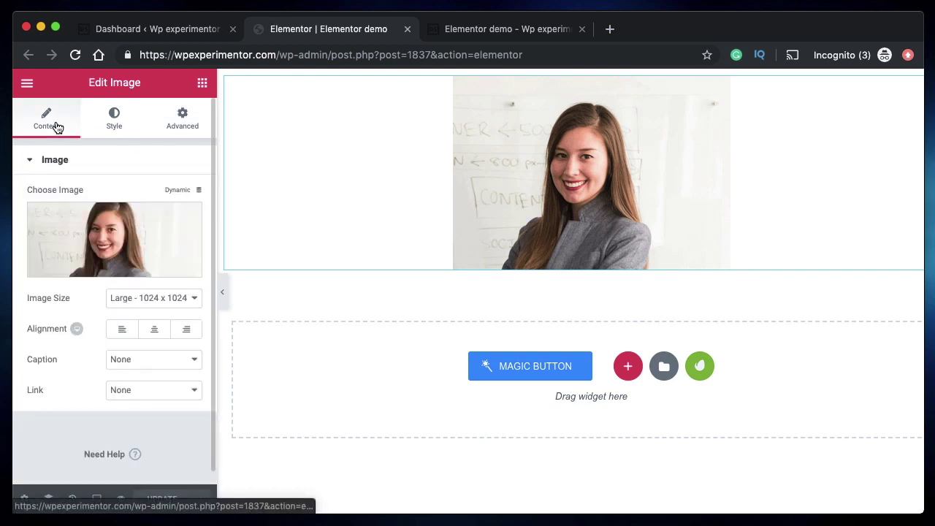
left_click(202, 84)
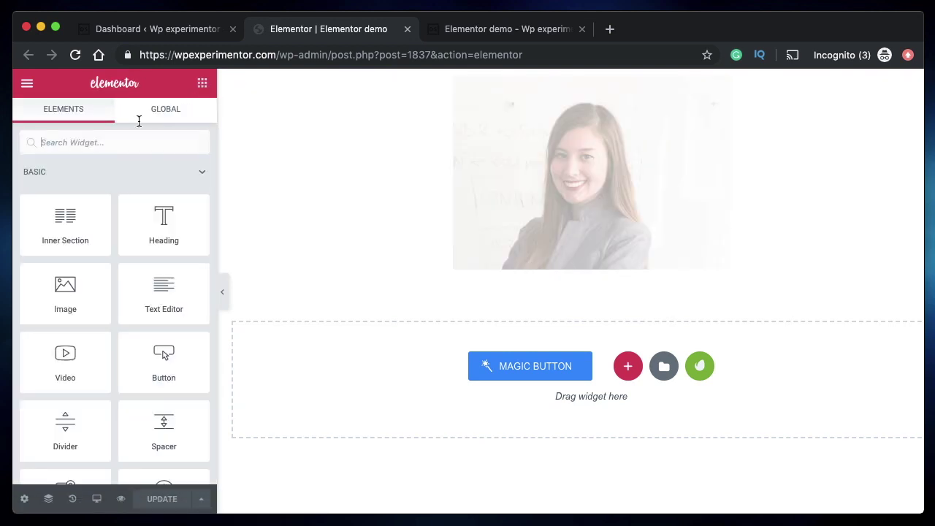
left_click(106, 143)
type("hot")
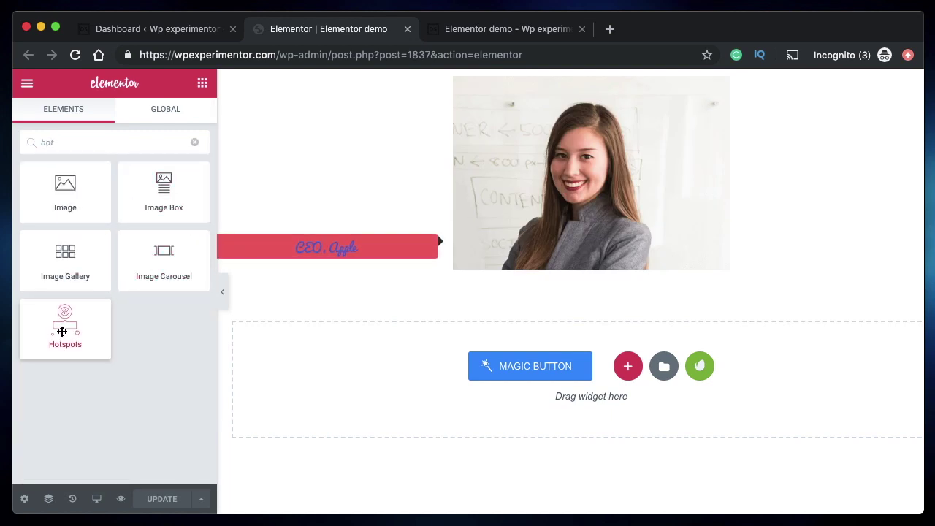
Delete the image widget from the section and place a Hotspots widget there instead
right_click(573, 132)
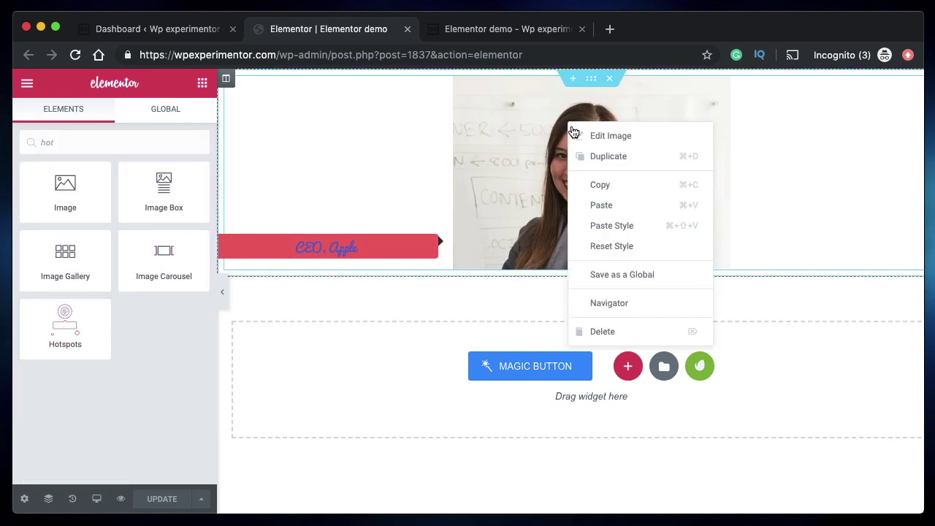
left_click(606, 332)
left_click_drag(65, 331, 579, 86)
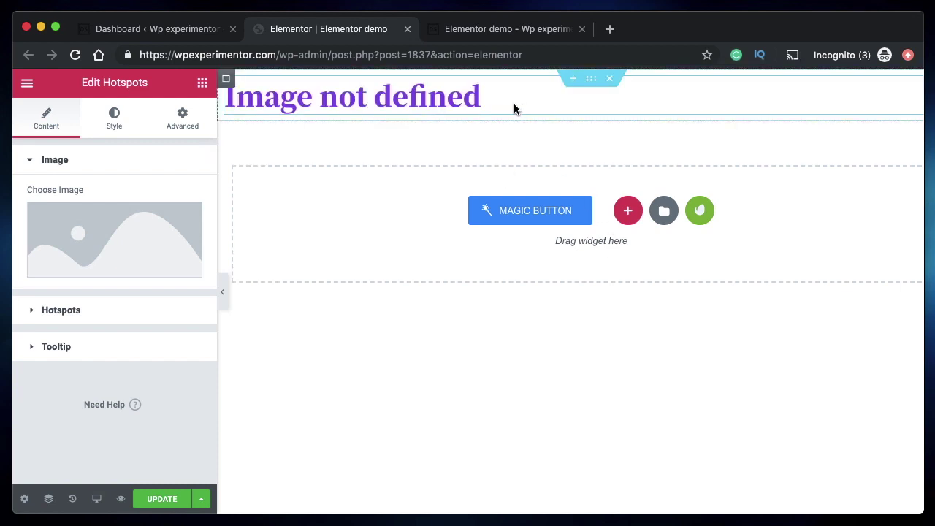
Insert the media library photo of two men beside a laptop showing code as the Hotspots widget's image
mouse_move(175, 248)
left_click(112, 224)
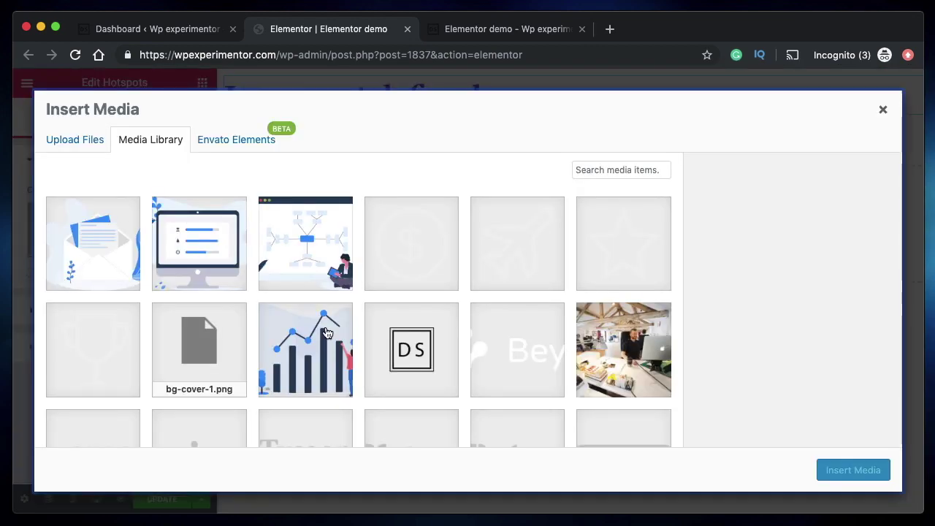
scroll(92, 292, "down", 3)
left_click(92, 292)
scroll(494, 329, "down", 2)
left_click(531, 273)
left_click(852, 469)
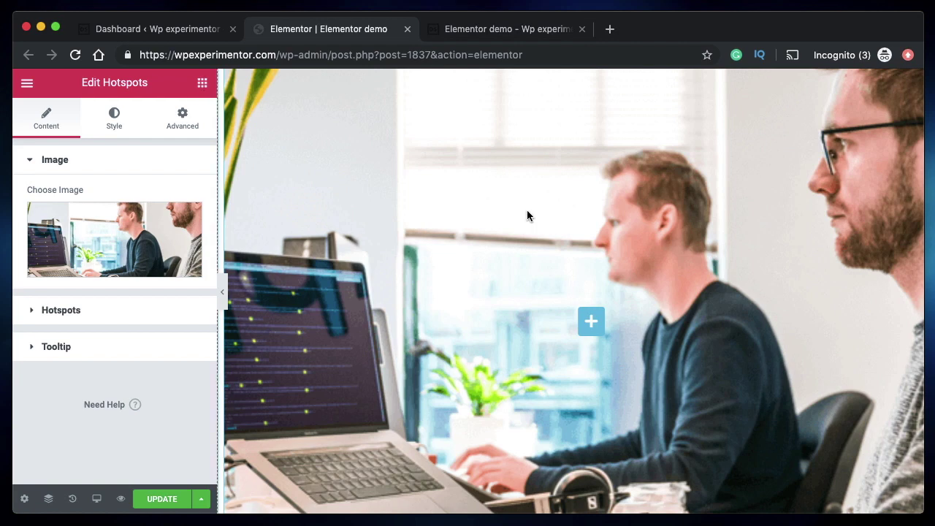
Add a second item to the widget's hotspots
left_click(73, 308)
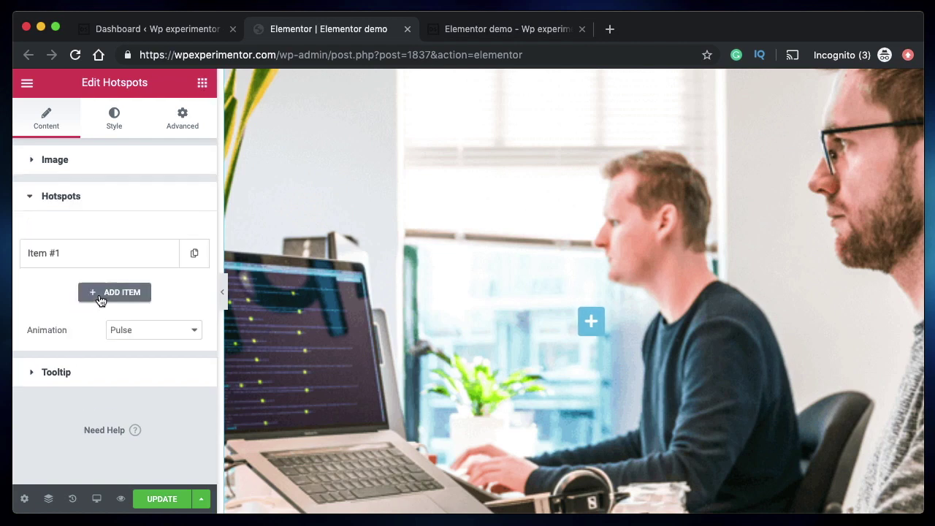
left_click(94, 295)
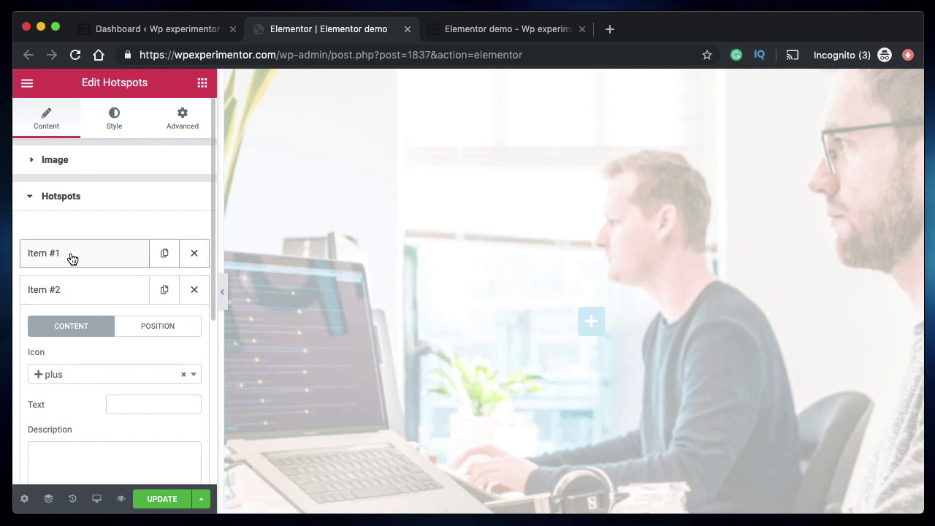
Give the first hotspot the text "Hover" and the description "Persons"
left_click(70, 292)
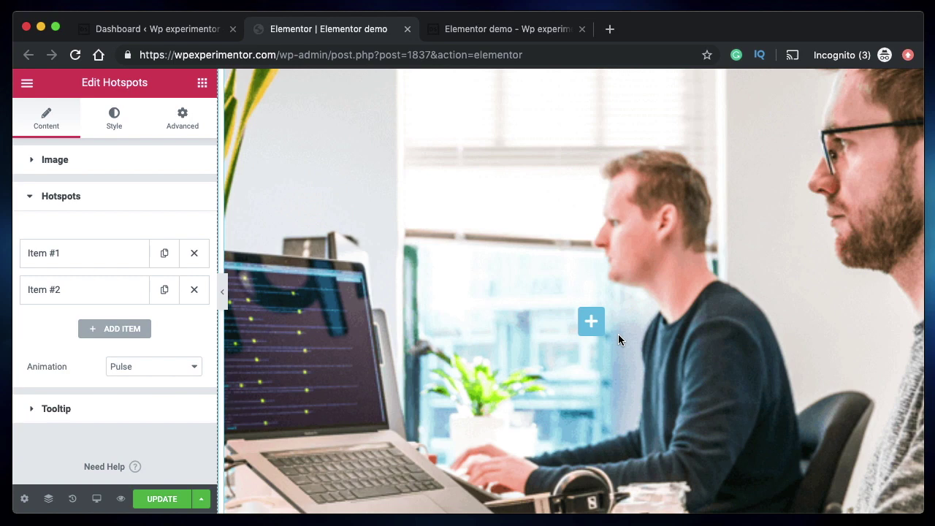
left_click(105, 257)
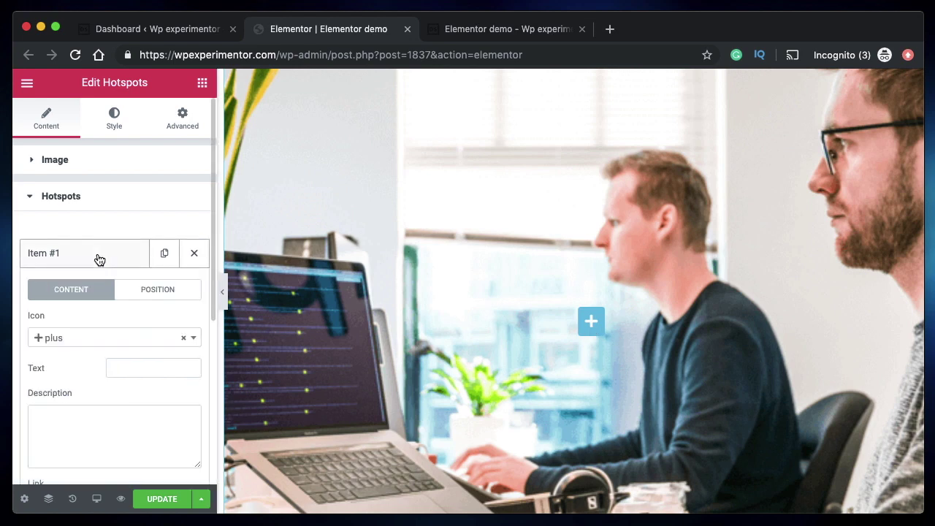
left_click(144, 367)
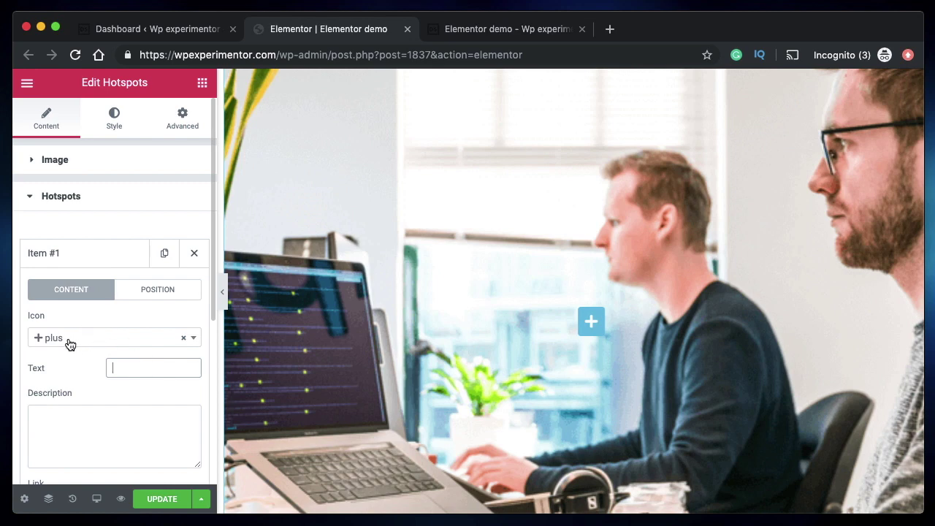
type("Hover")
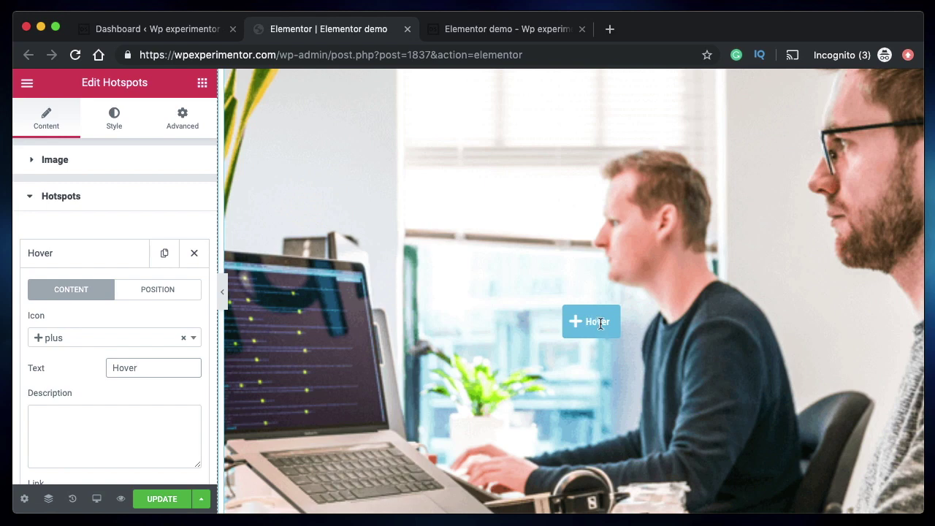
left_click(47, 394)
double_click(46, 392)
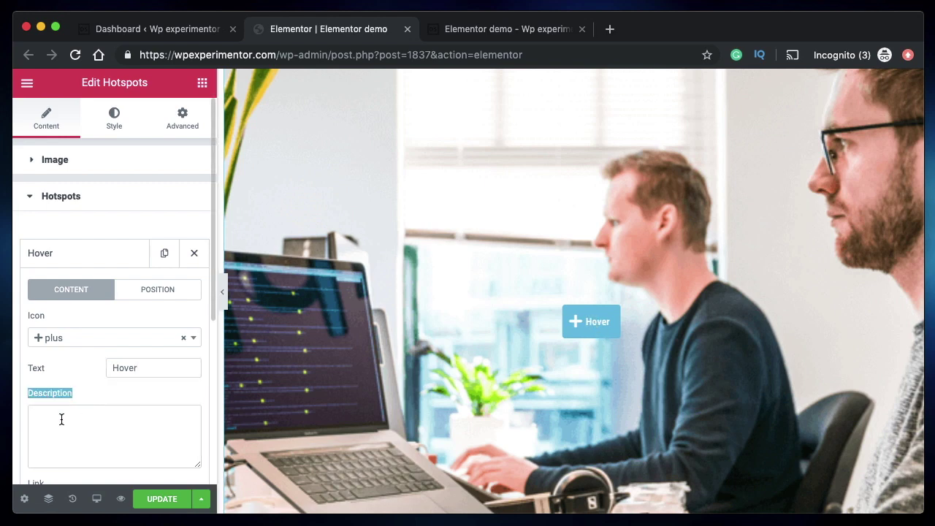
left_click(61, 419)
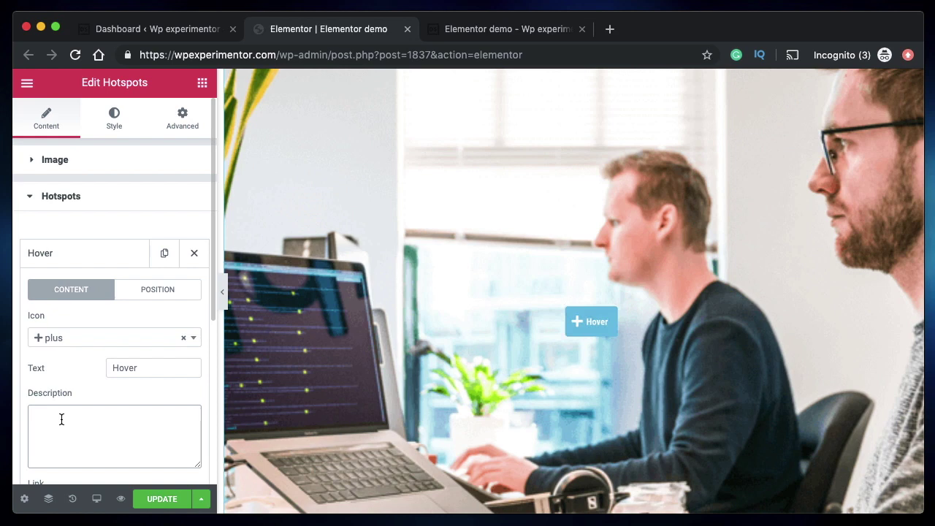
type("Persons")
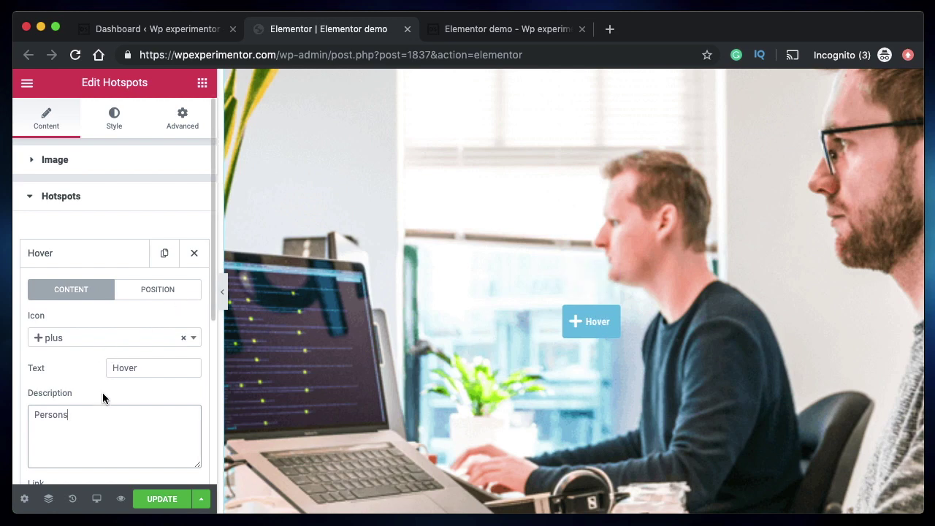
scroll(102, 393, "down", 2)
left_click(70, 441)
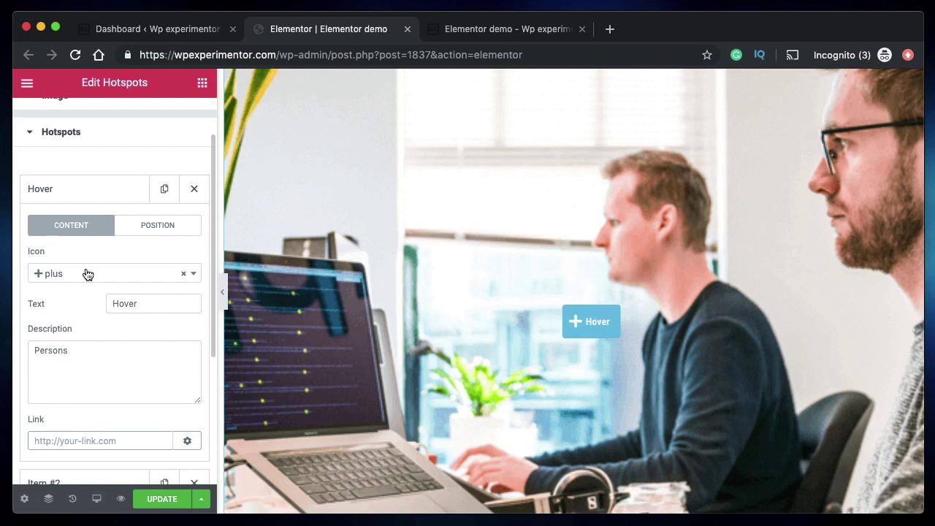
Give the second hotspot the play-circle-o icon and the description "Hello", and position it above and to the left of the first hotspot
left_click(105, 197)
left_click(105, 225)
left_click(105, 311)
left_click(84, 353)
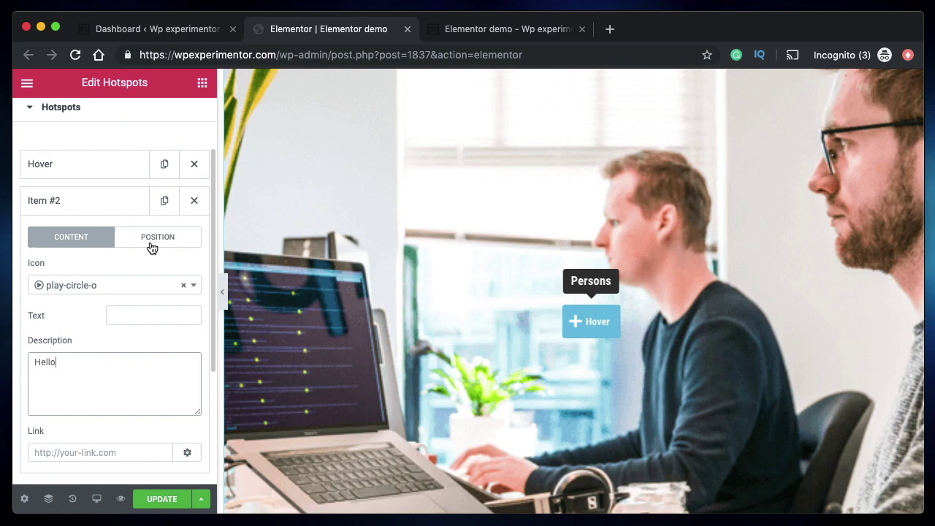
left_click(148, 243)
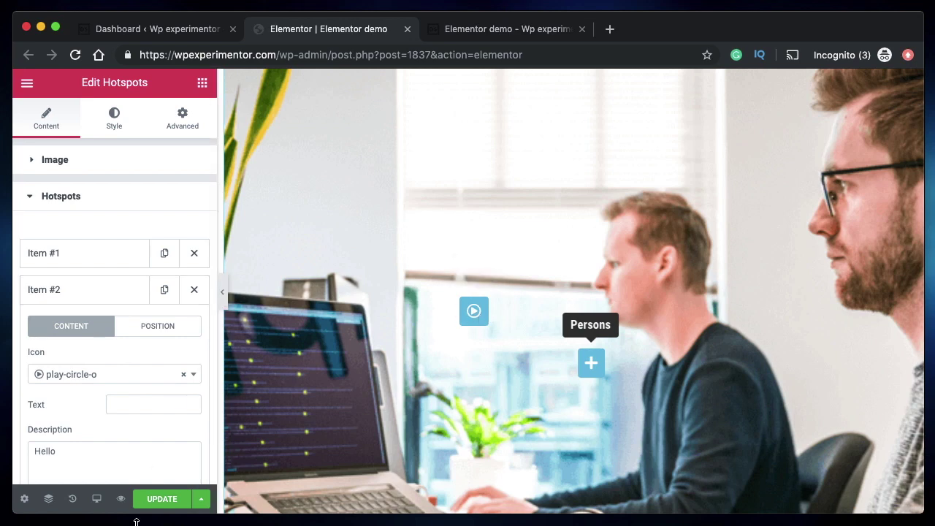
Update the page and check both hotspots' tooltips on the preview page
left_click(157, 500)
left_click(481, 32)
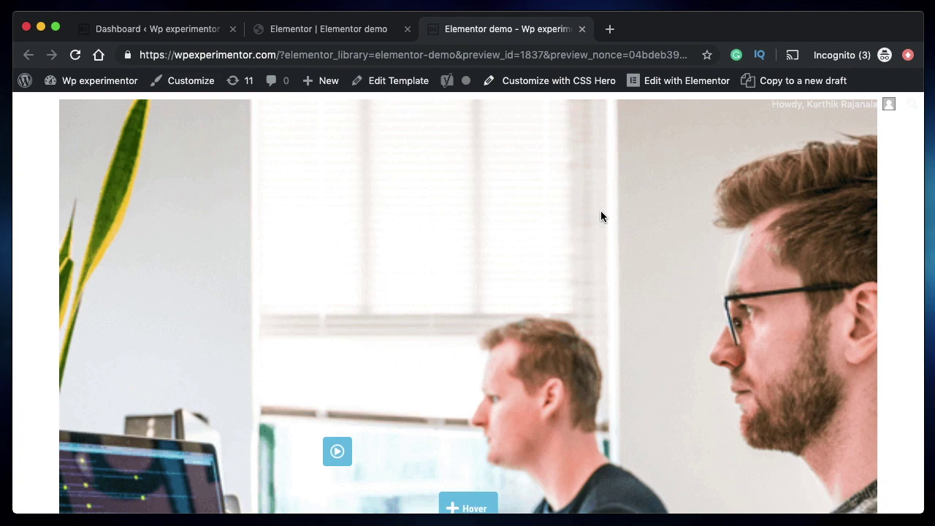
scroll(601, 212, "down", 5)
mouse_move(462, 341)
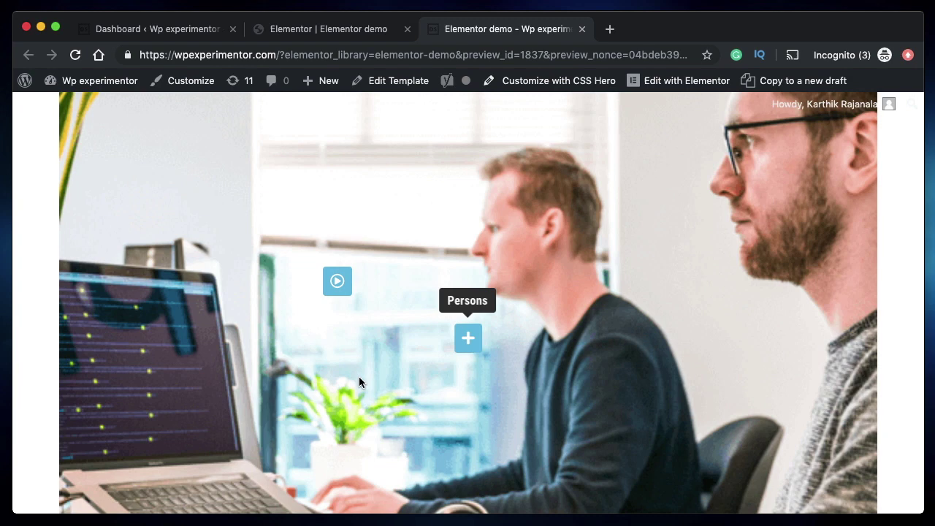
mouse_move(338, 280)
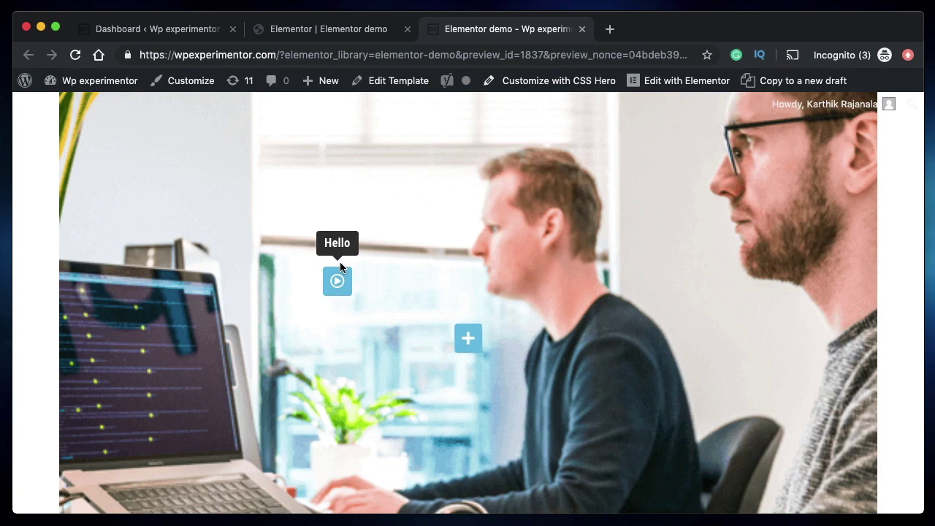
Return to the Elementor editor and examine the second hotspot's link field, the hotspot animation choices and the tooltip behaviour settings
left_click(330, 36)
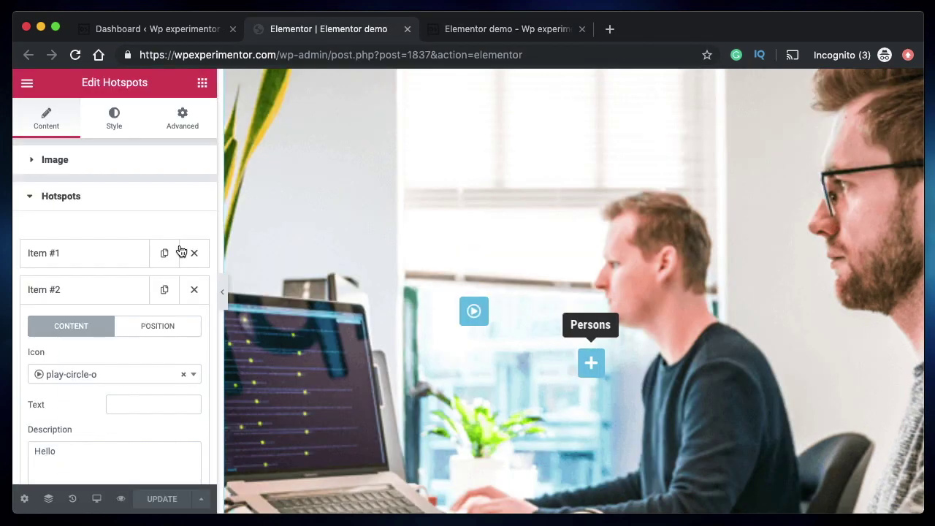
scroll(79, 292, "down", 5)
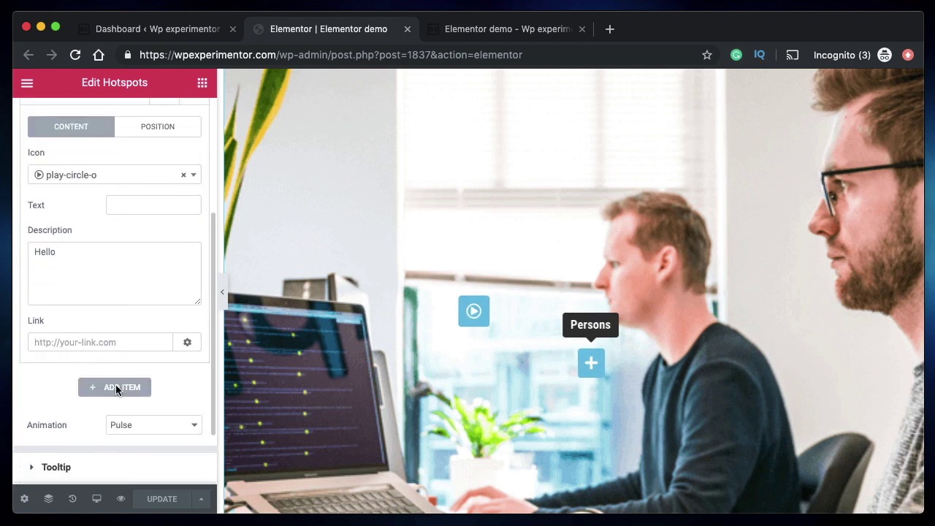
left_click(73, 342)
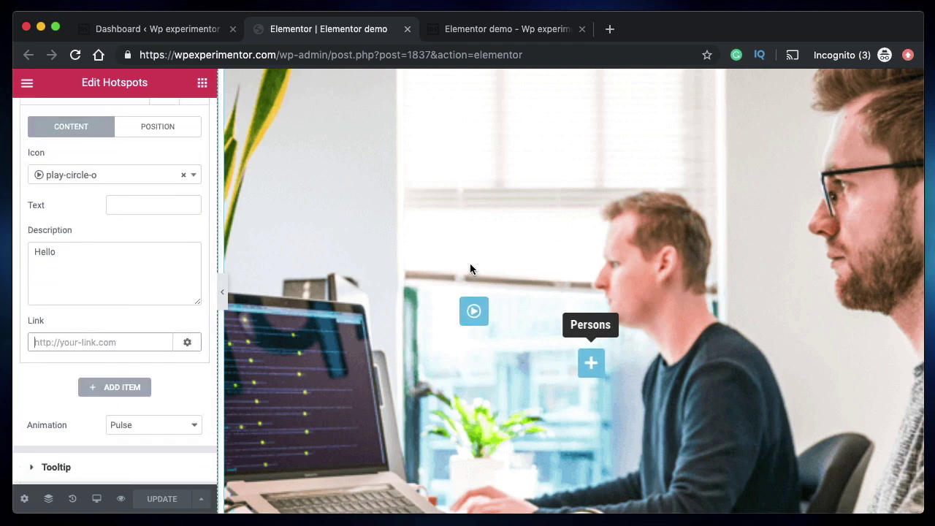
scroll(108, 355, "down", 2)
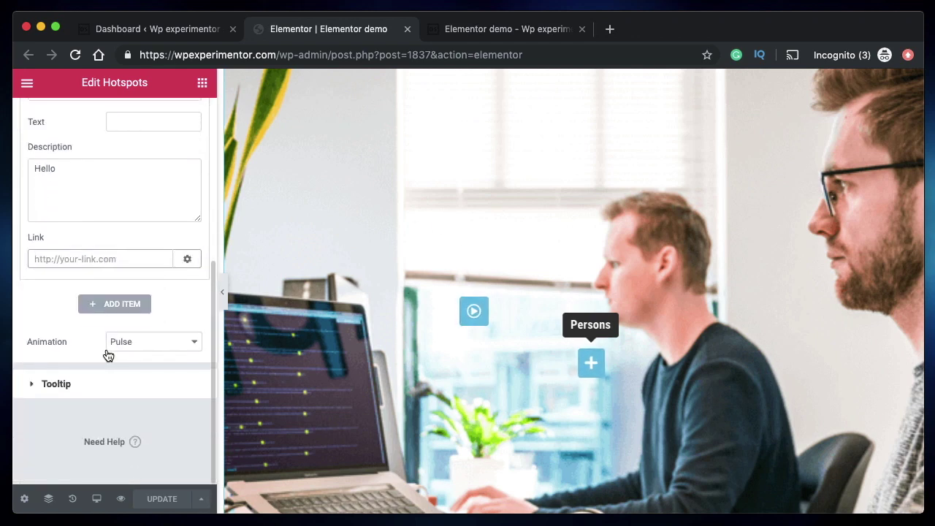
left_click(152, 346)
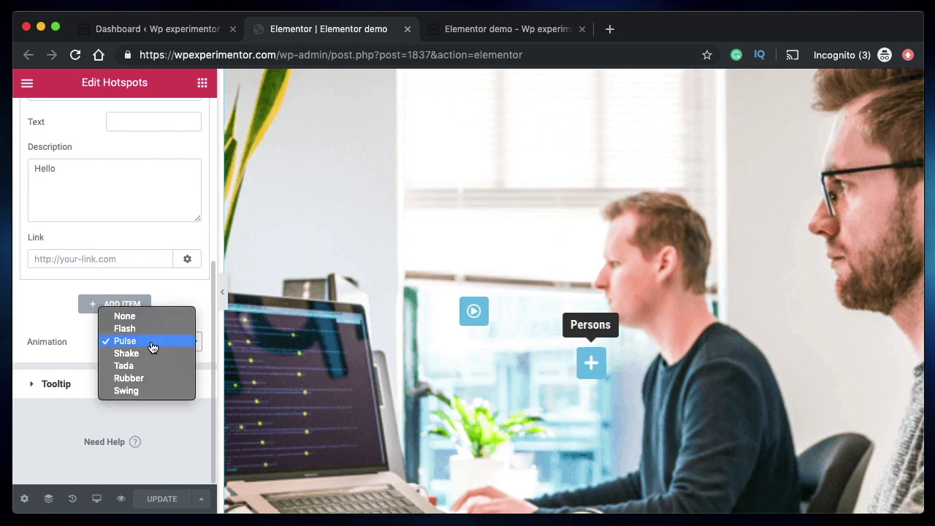
left_click(146, 343)
left_click(56, 383)
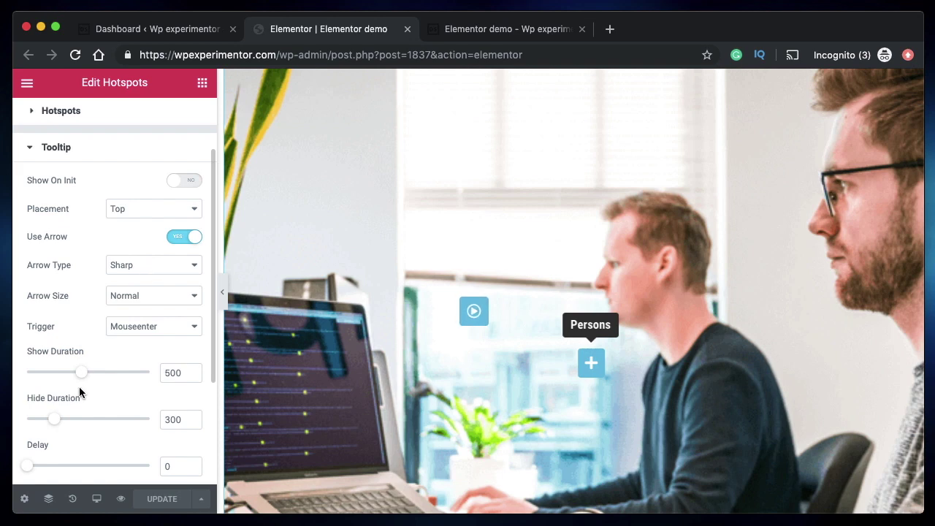
scroll(80, 387, "down", 3)
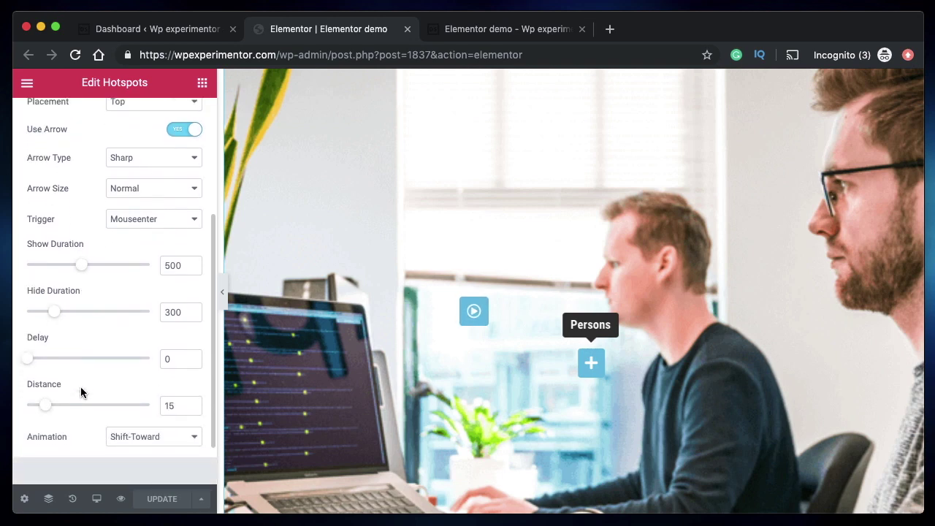
scroll(80, 390, "up", 5)
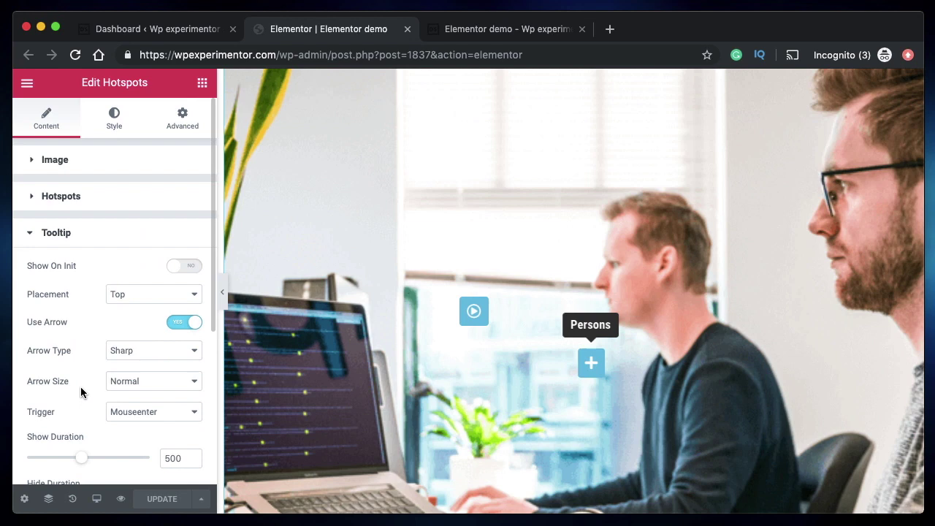
left_click(77, 233)
Set the hotspot icon size to 24 px and increase the icon size for the hover state
left_click(111, 120)
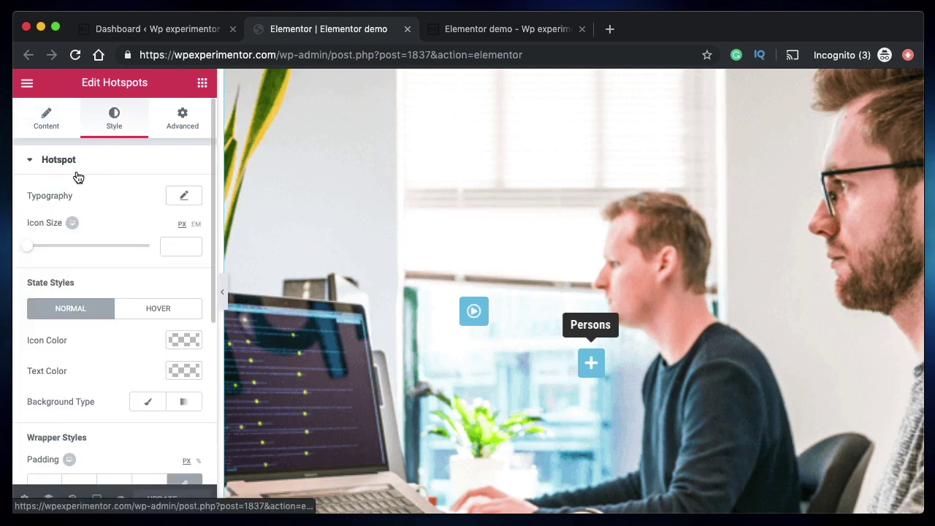
scroll(30, 192, "down", 2)
left_click_drag(29, 192, 73, 190)
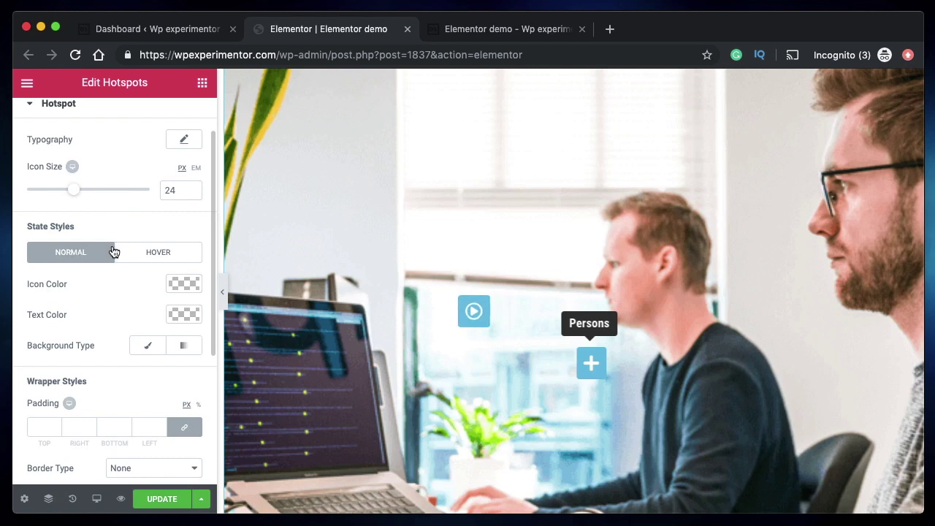
left_click(140, 253)
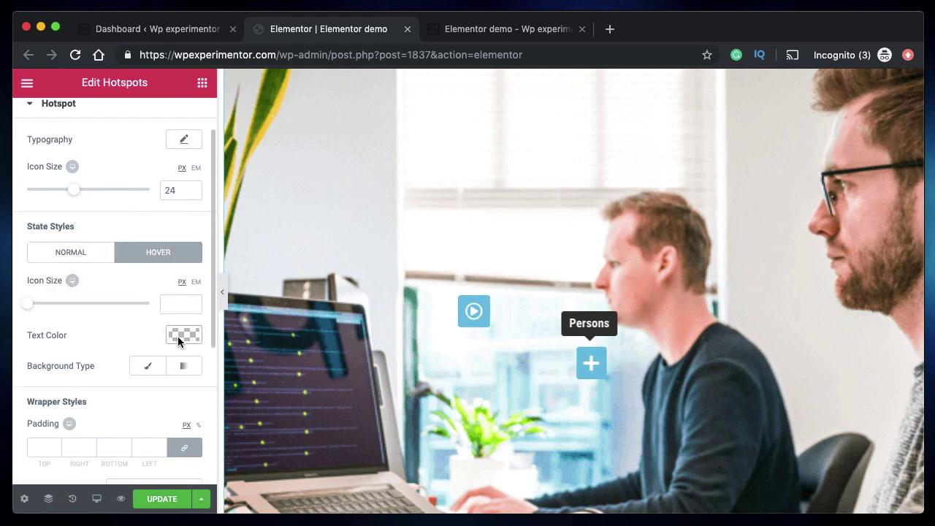
left_click_drag(27, 303, 65, 303)
Examine the hotspot wrapper styles and the tooltip's styling options for text, arrow, width, background, padding and border
scroll(77, 305, "down", 3)
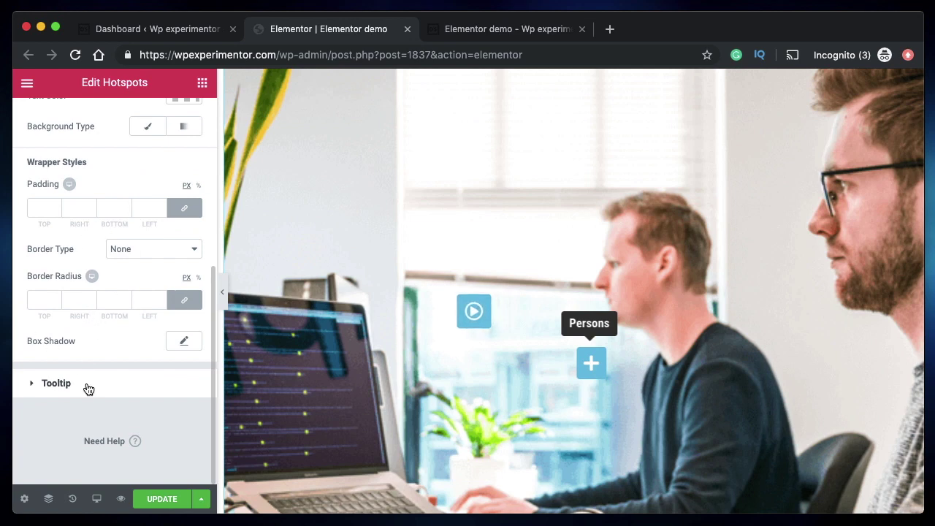
left_click(56, 383)
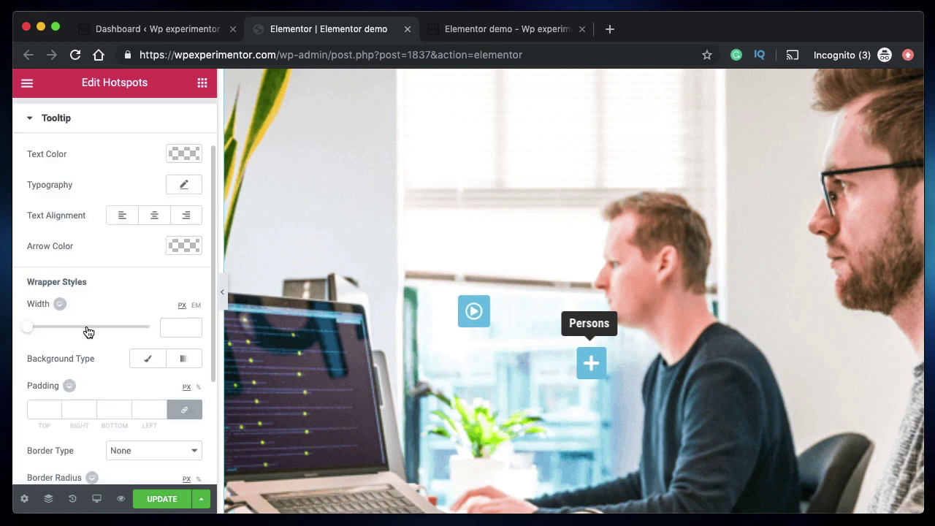
scroll(86, 327, "down", 1)
scroll(86, 330, "down", 1)
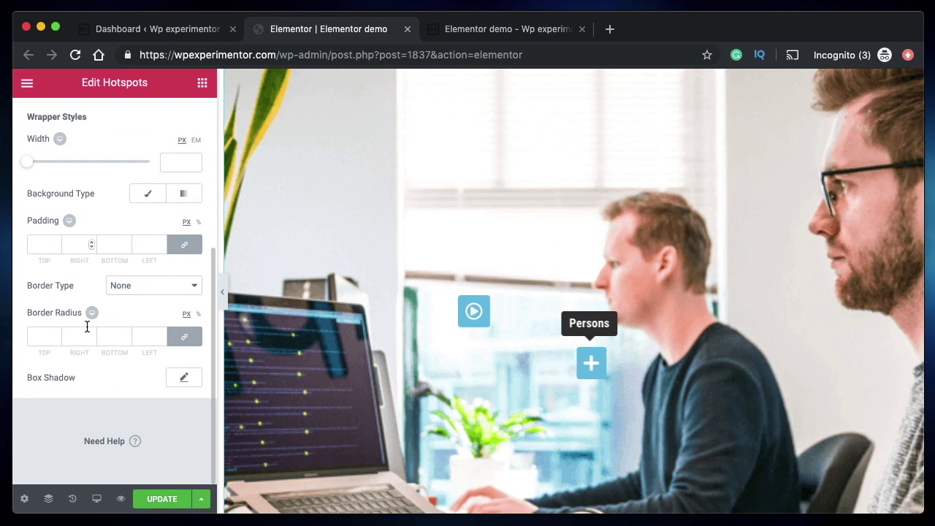
scroll(76, 318, "up", 3)
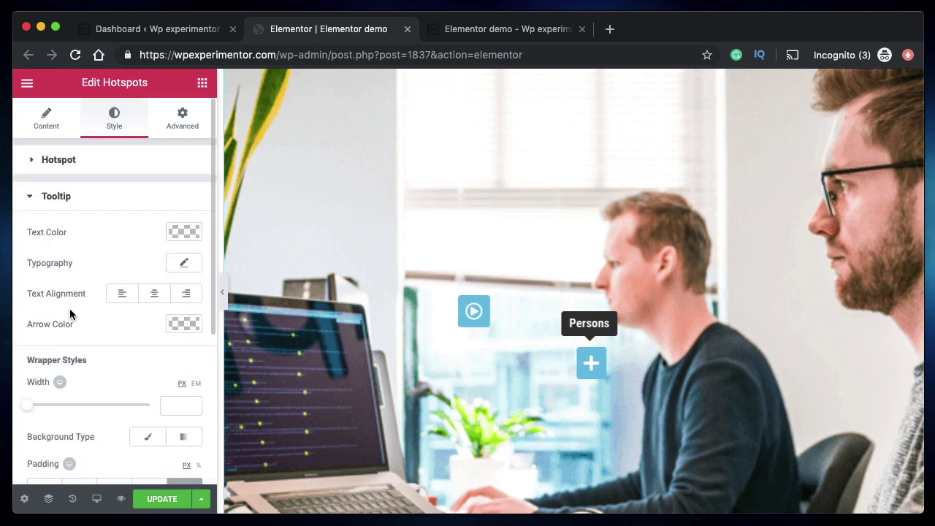
scroll(70, 314, "down", 3)
scroll(70, 314, "up", 3)
scroll(532, 251, "up", 1)
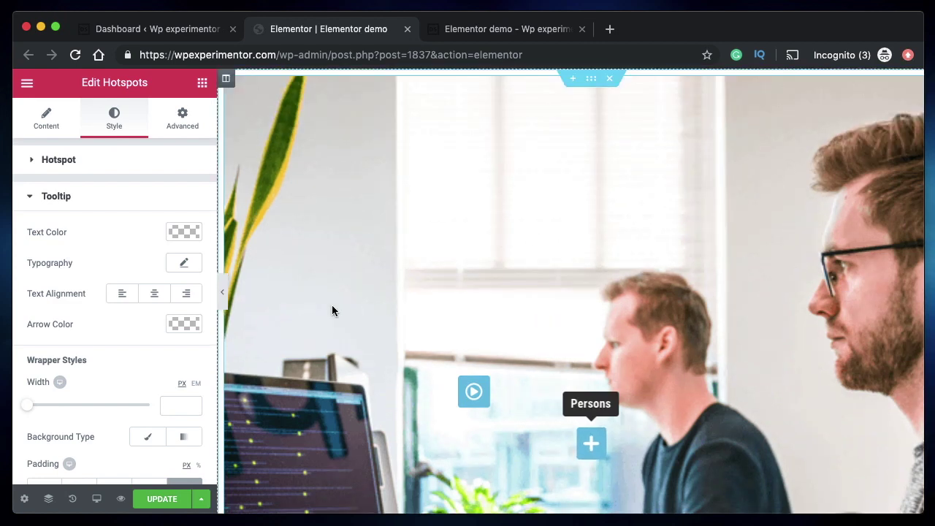
left_click(117, 195)
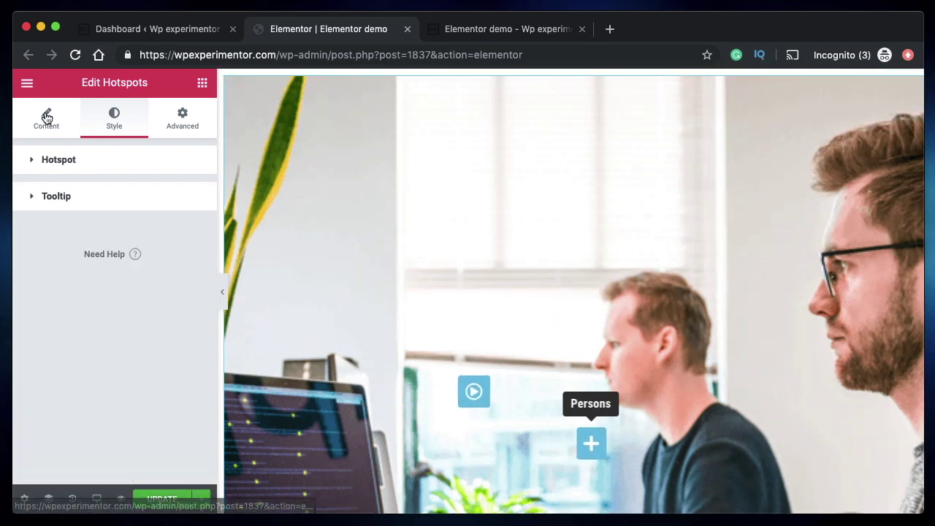
Review the Hotspots widget's image setting and its advanced settings, from margin and padding to the Jet and motion effects sections
left_click(44, 113)
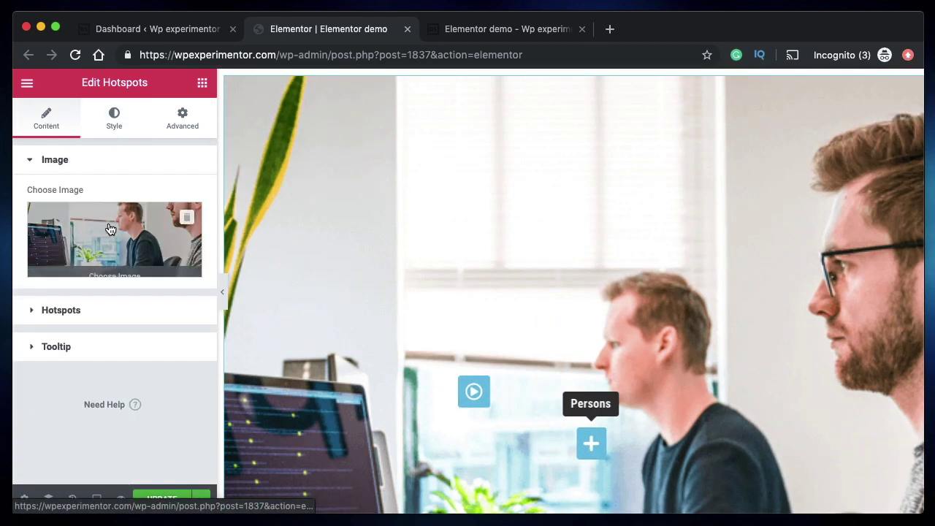
left_click(182, 117)
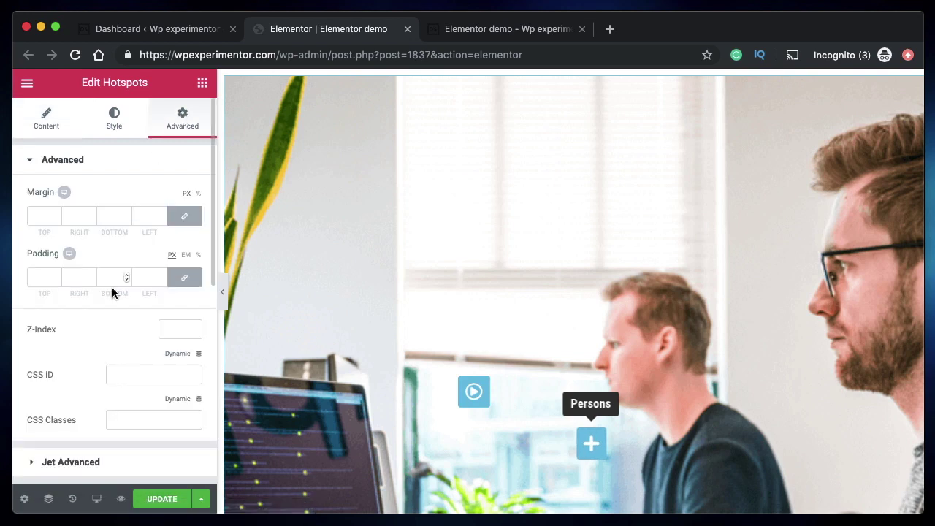
scroll(96, 364, "down", 4)
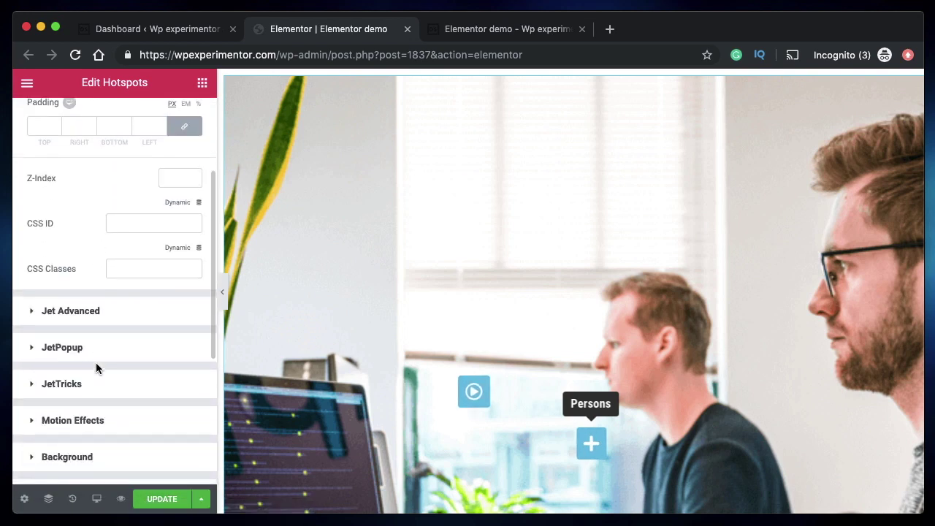
scroll(96, 365, "down", 5)
scroll(113, 187, "up", 9)
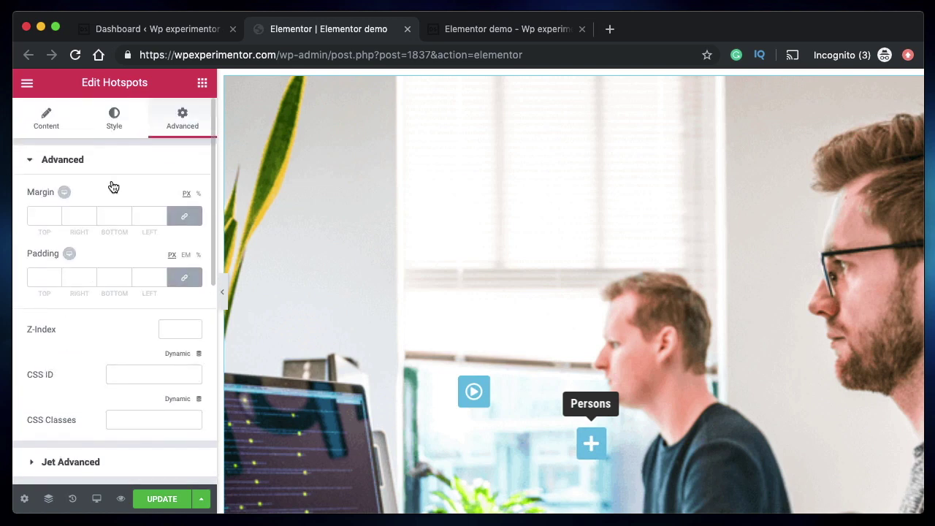
scroll(100, 236, "down", 3)
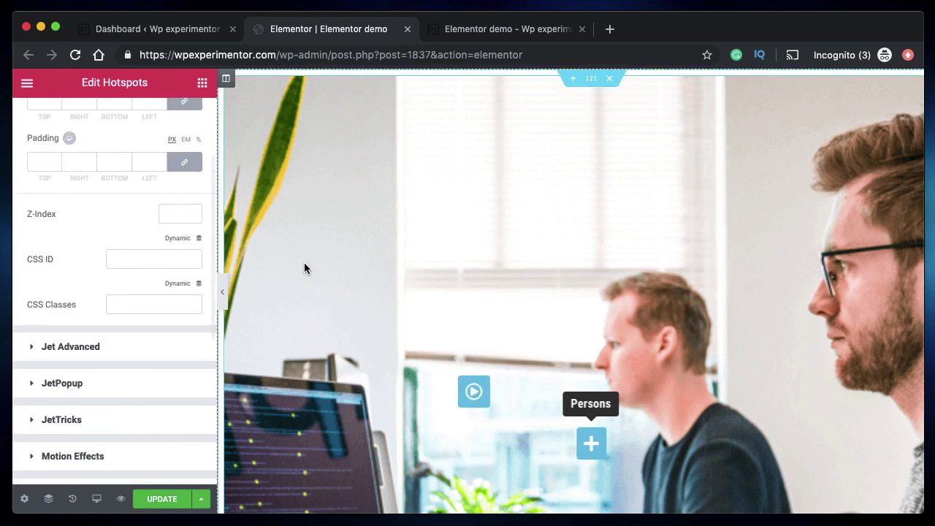
Set the Hotspots widget's width to Custom under Custom Positioning, with a custom width of 613 px
scroll(88, 276, "down", 4)
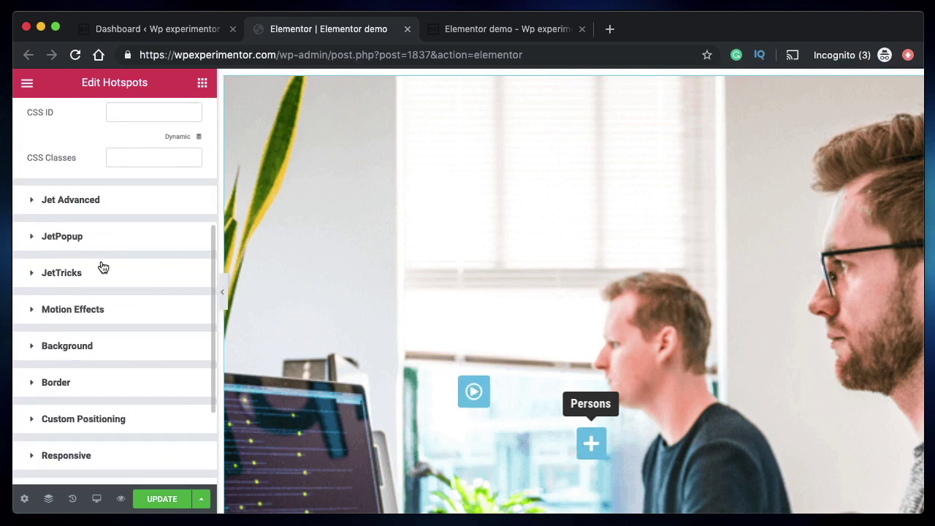
scroll(101, 267, "down", 3)
left_click(84, 337)
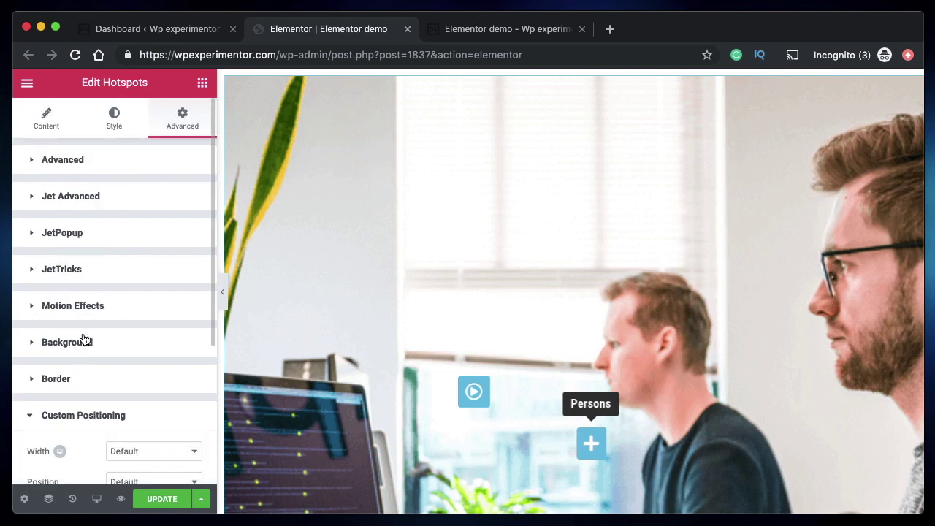
left_click(148, 339)
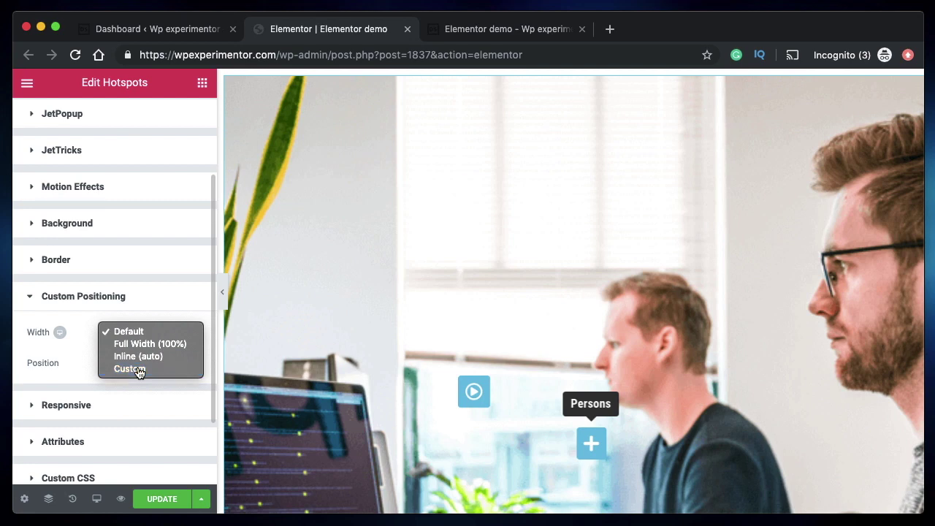
left_click(130, 368)
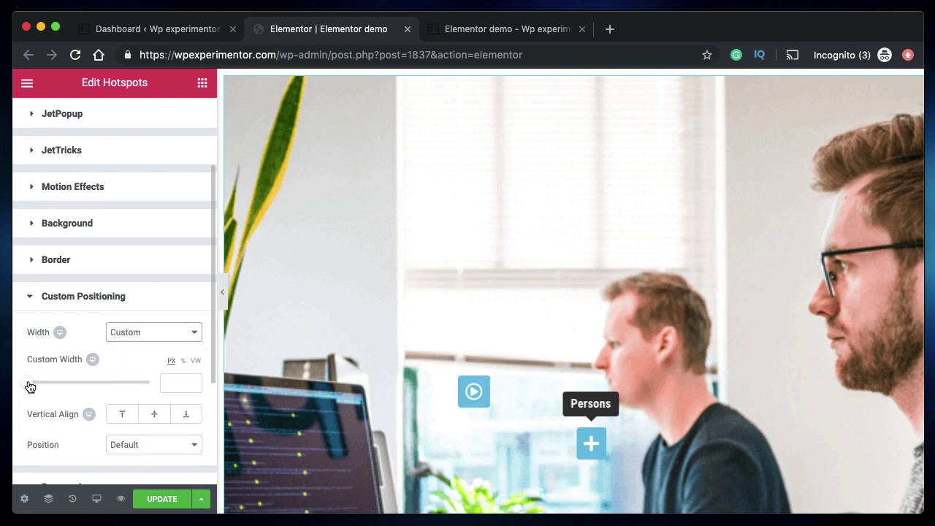
left_click_drag(29, 383, 105, 388)
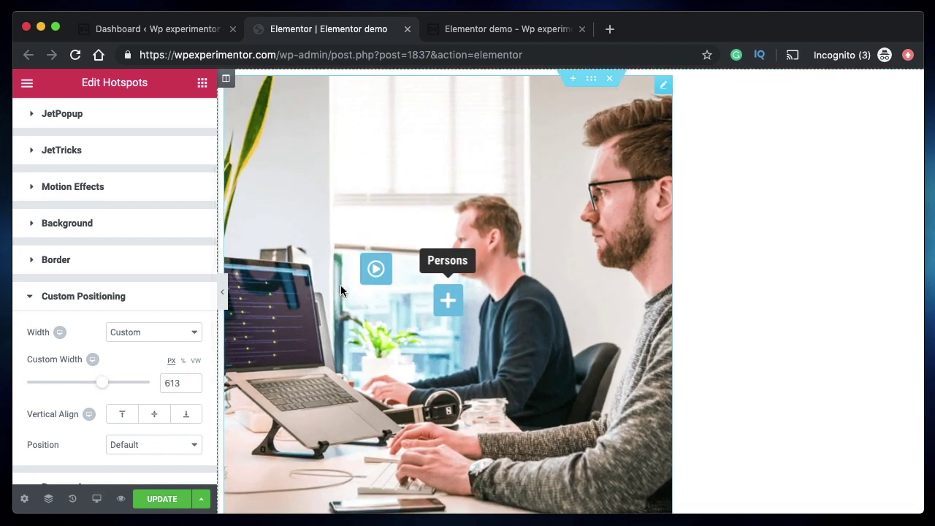
mouse_move(383, 267)
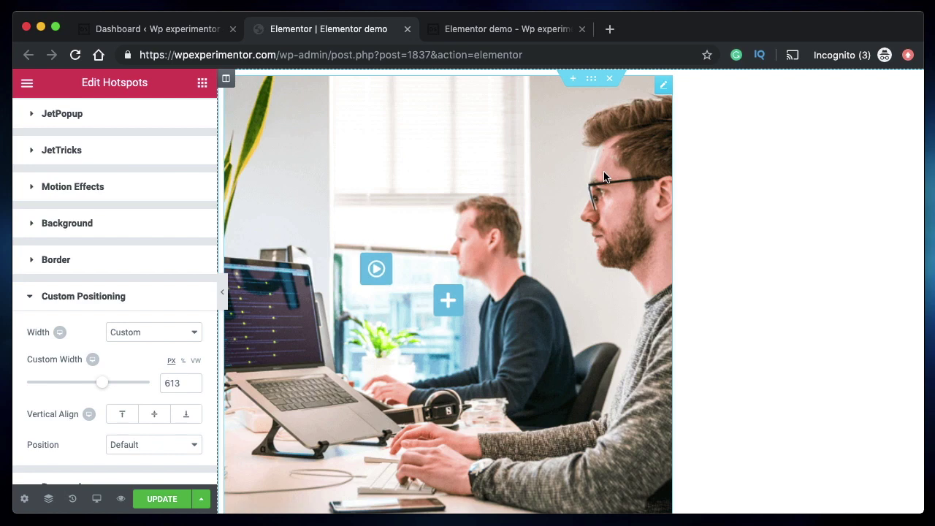
Set the Hotspots widget's position to Absolute in its Custom Positioning settings
scroll(140, 225, "up", 3)
left_click(51, 121)
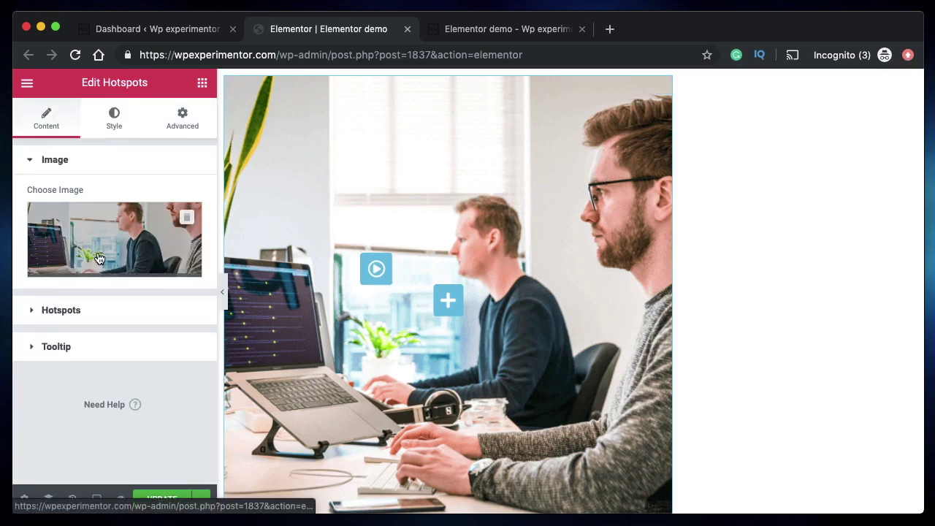
left_click(154, 124)
scroll(71, 336, "down", 5)
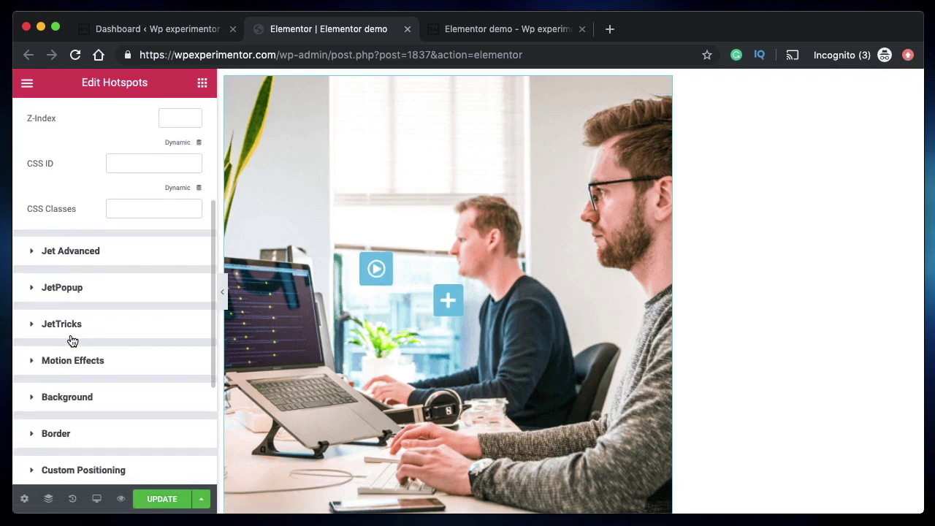
scroll(72, 328, "down", 3)
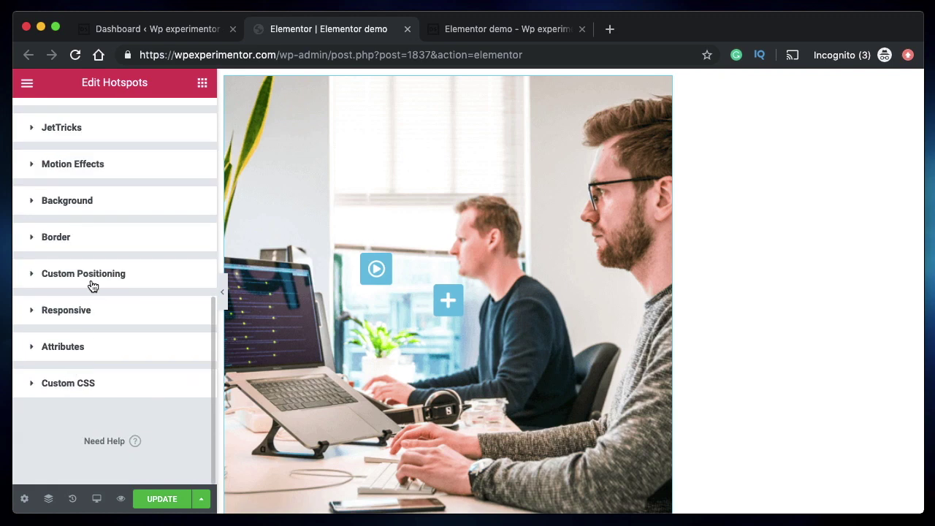
left_click(90, 284)
scroll(92, 285, "down", 1)
scroll(91, 286, "down", 5)
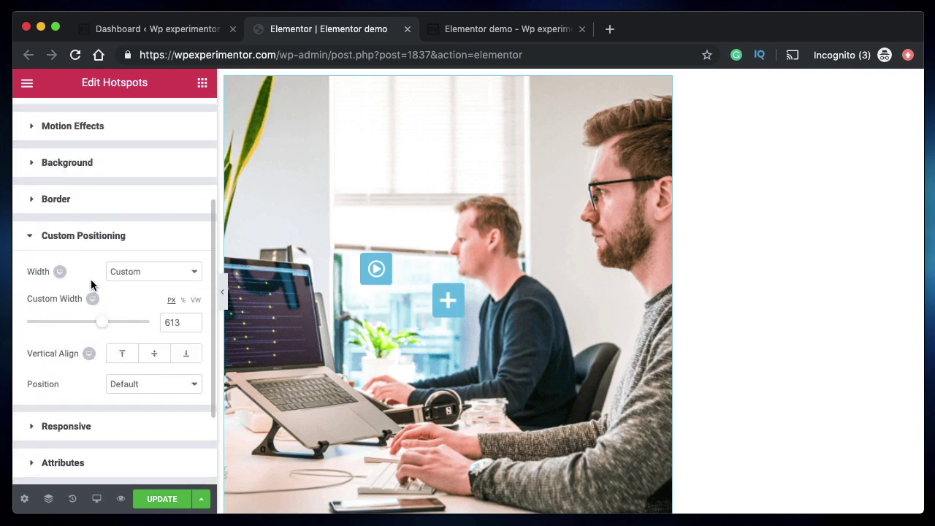
left_click(151, 383)
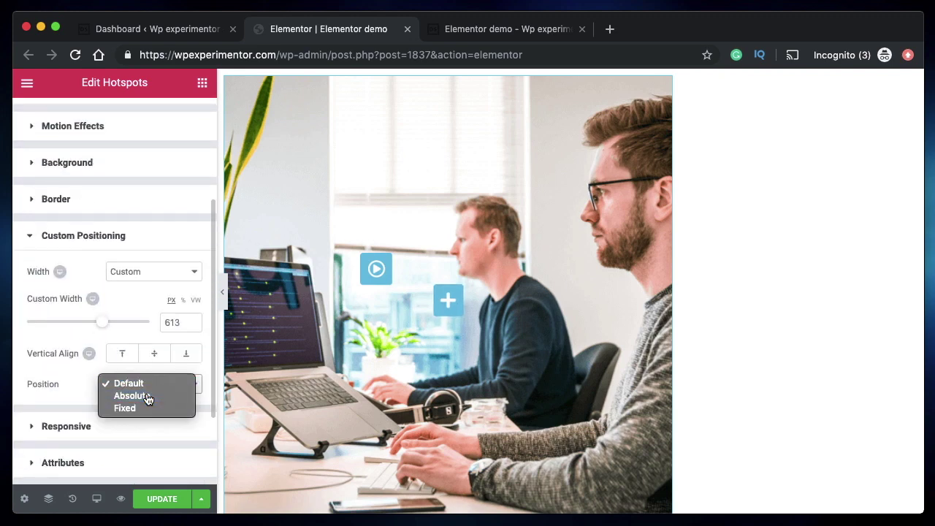
left_click(146, 395)
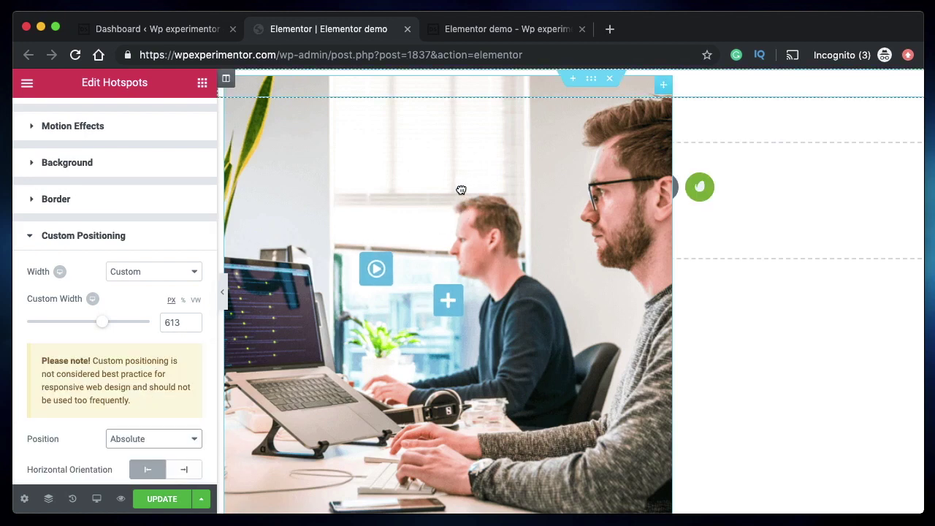
Move the Hotspots widget to a vertical offset of about -3 px and set its horizontal offset to 12%
left_click_drag(461, 190, 471, 183)
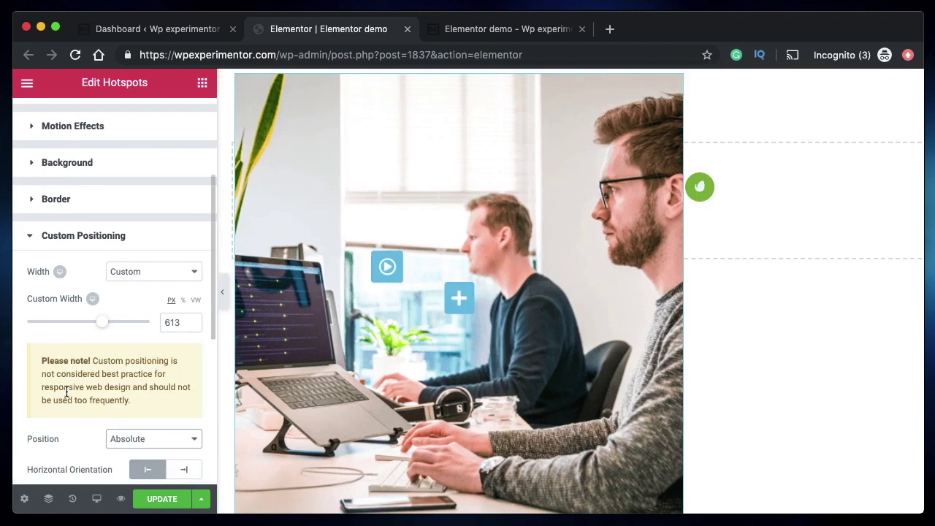
scroll(65, 390, "down", 5)
left_click_drag(88, 359, 93, 362)
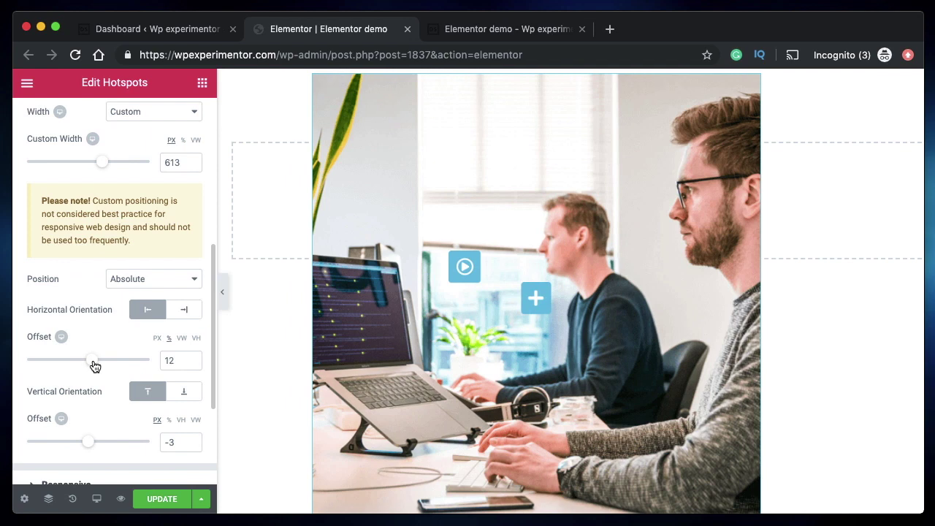
scroll(542, 359, "down", 1)
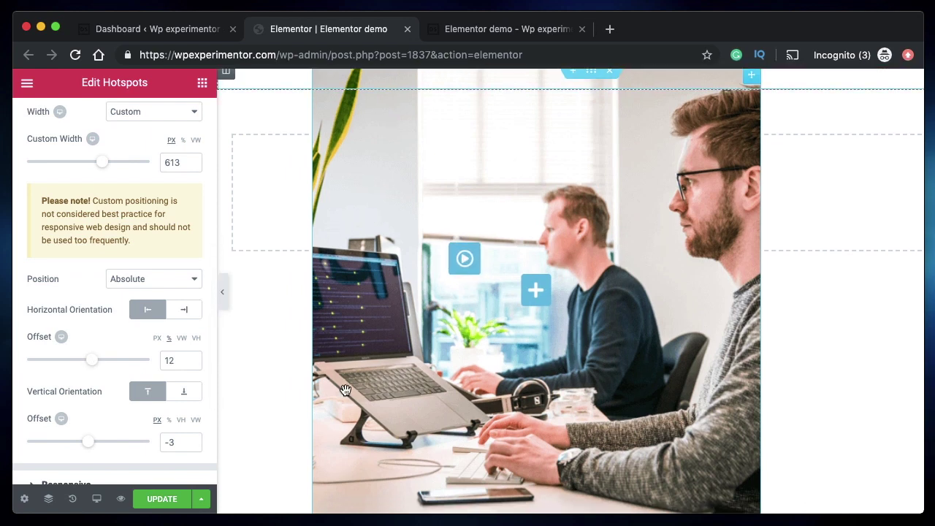
Update the template and reload its preview page to check the resized, repositioned hotspot image
left_click(156, 500)
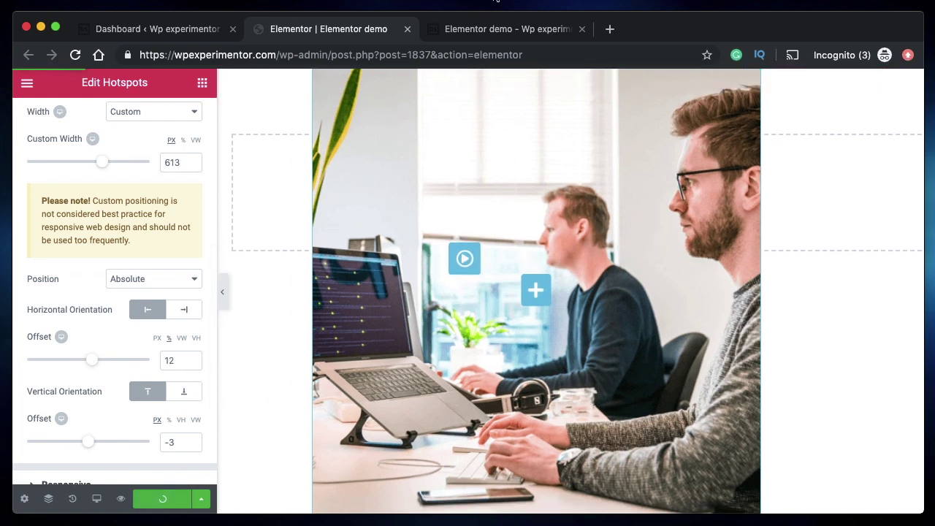
key("ctrl+Tab")
key("super+r")
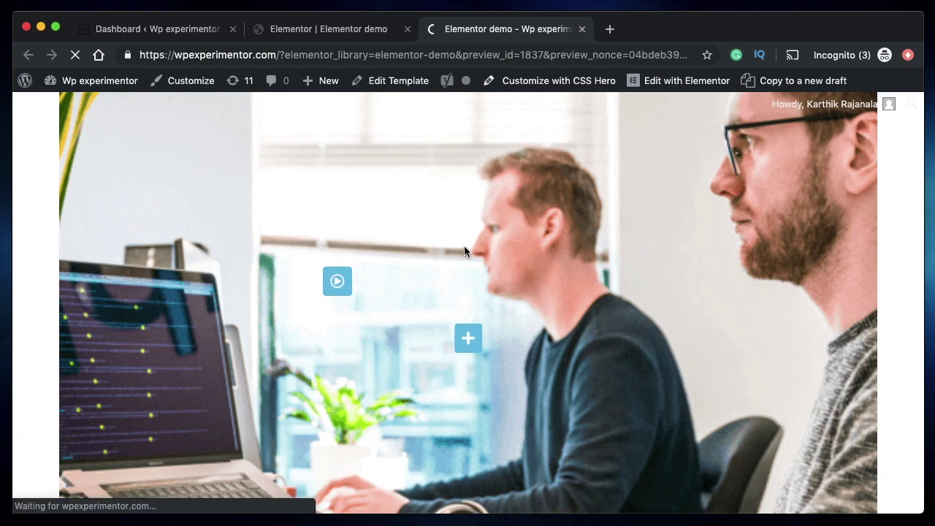
left_click(319, 31)
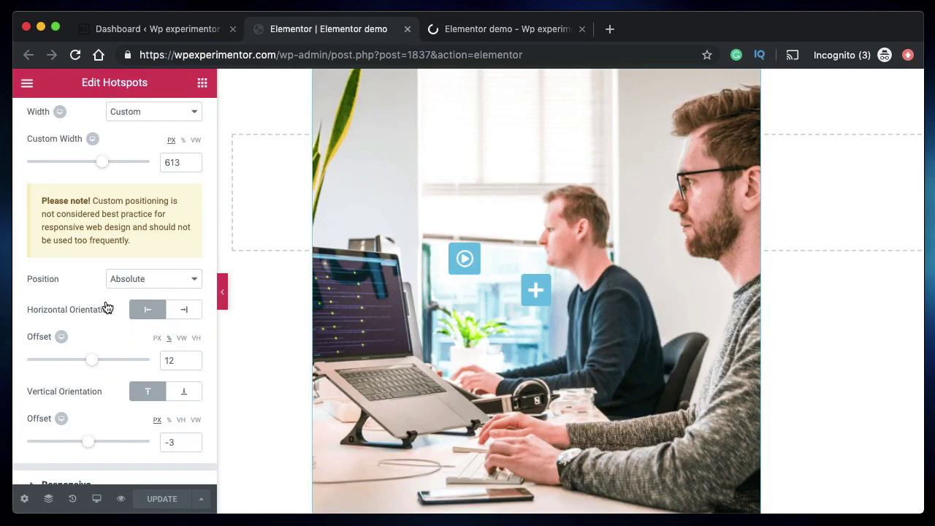
key("ctrl+Tab")
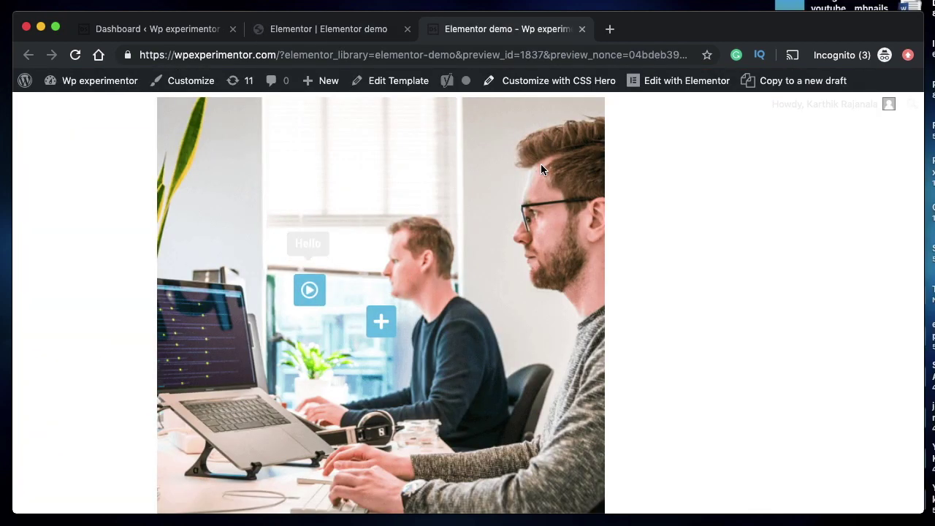
Return to the Elementor editor and save the Hotspots widget as a global widget named "Hotspot 1"
key("ctrl+shift+Tab")
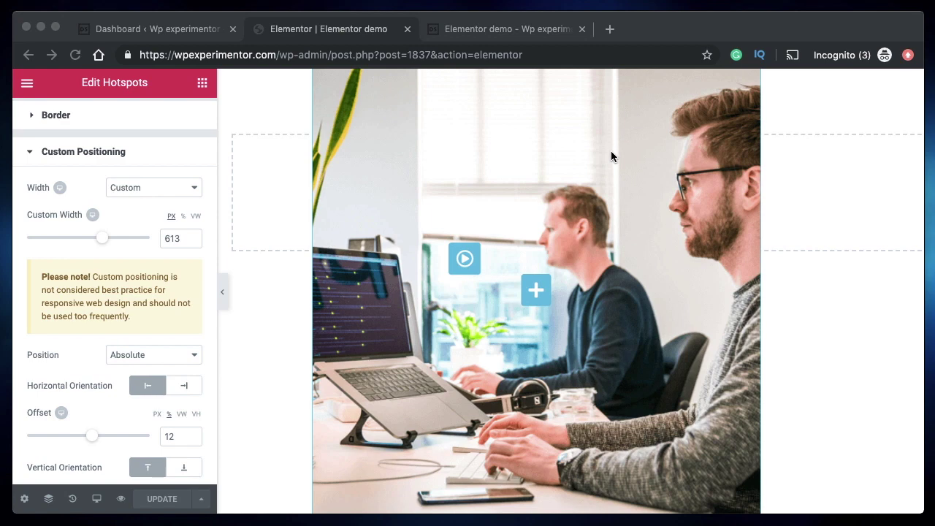
scroll(611, 156, "up", 1)
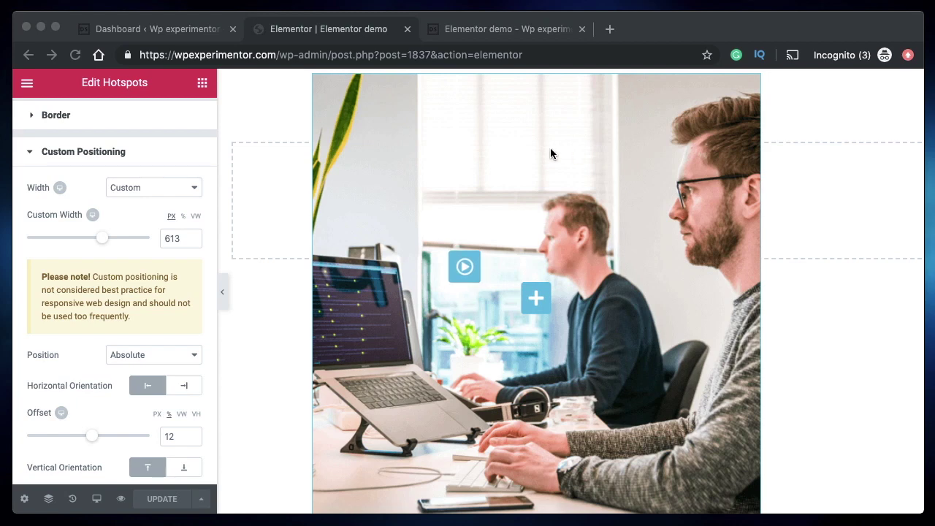
right_click(511, 149)
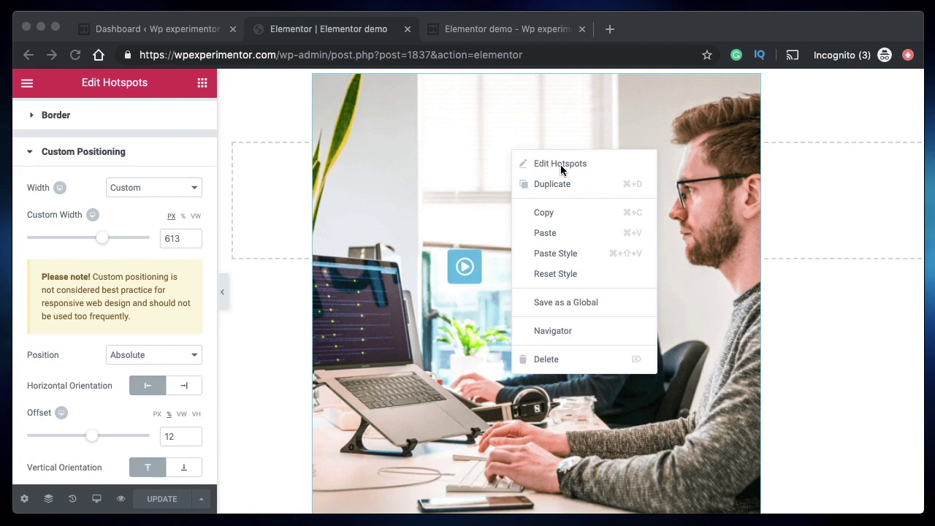
left_click(594, 304)
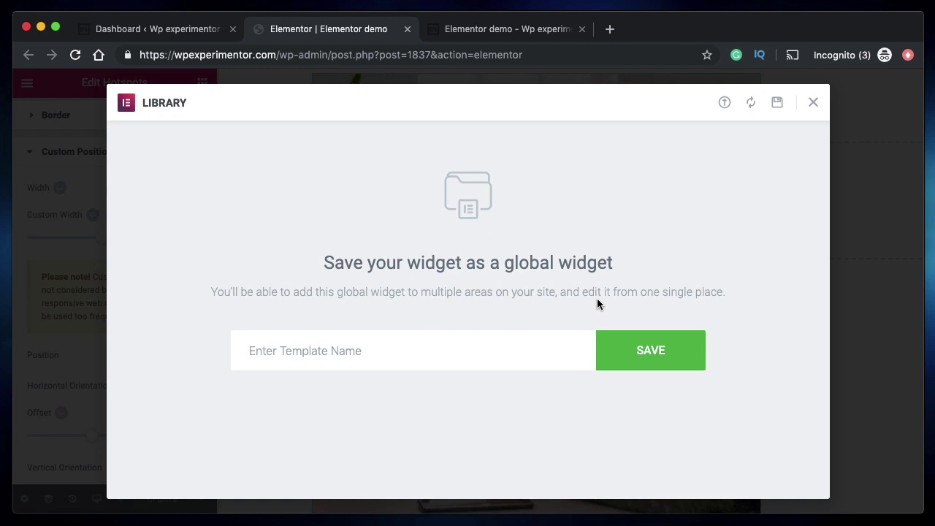
left_click(359, 346)
type("Hotspot 1")
left_click(655, 353)
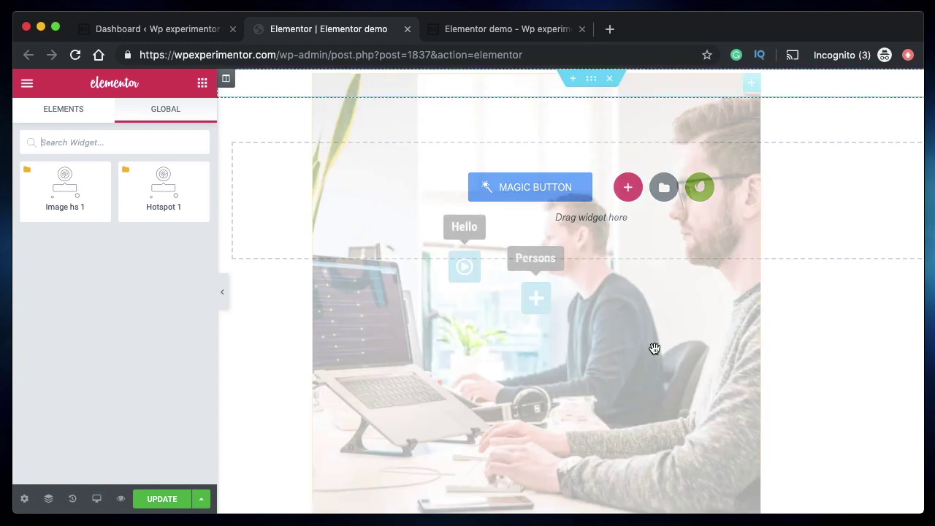
Open the saved templates list in the WordPress dashboard and select the Hotspot 1 template's shortcode for copying
key("ctrl+shift+Tab")
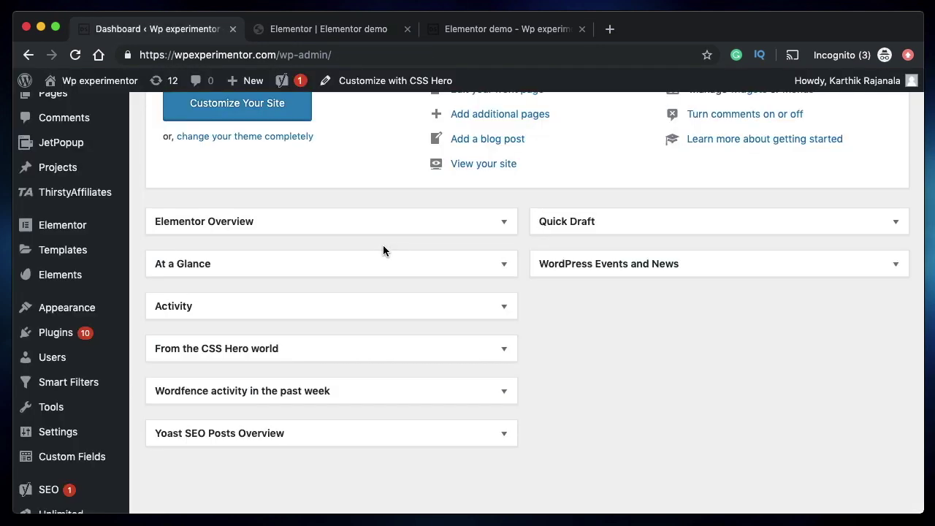
mouse_move(63, 252)
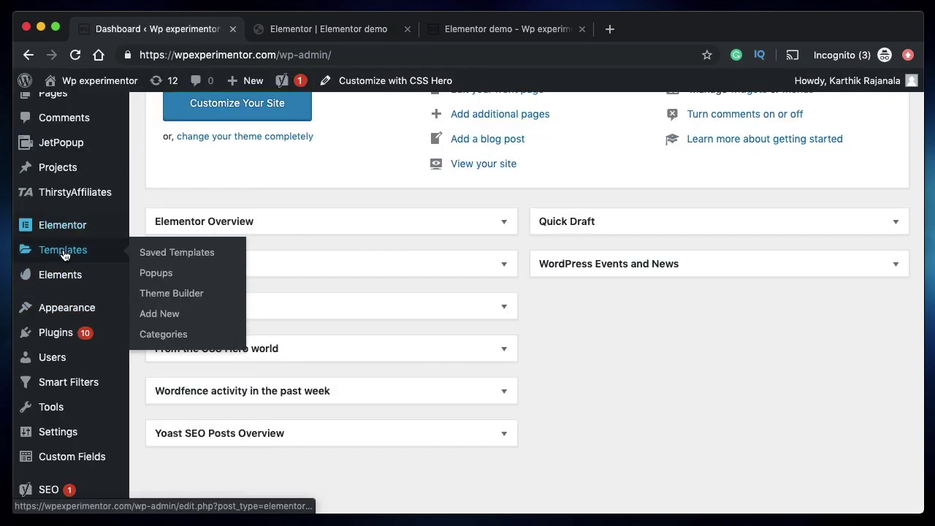
left_click(163, 252)
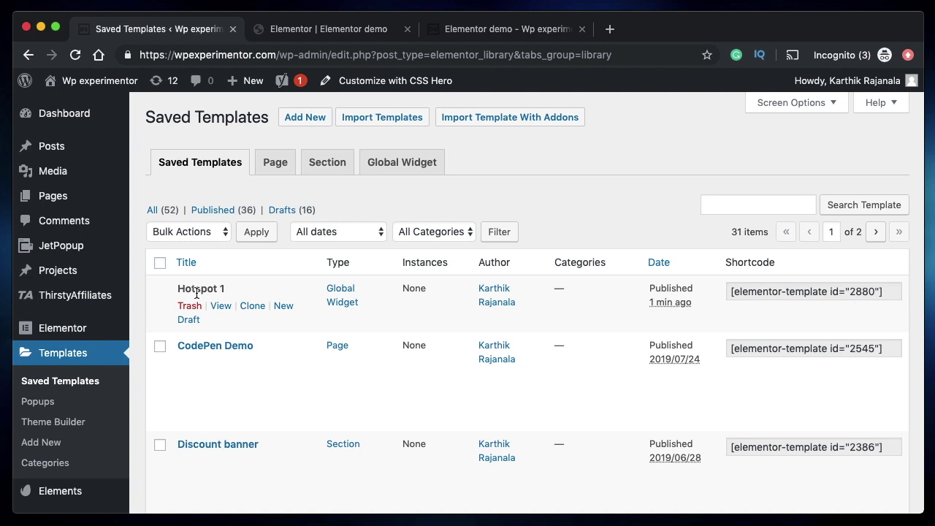
left_click(825, 293)
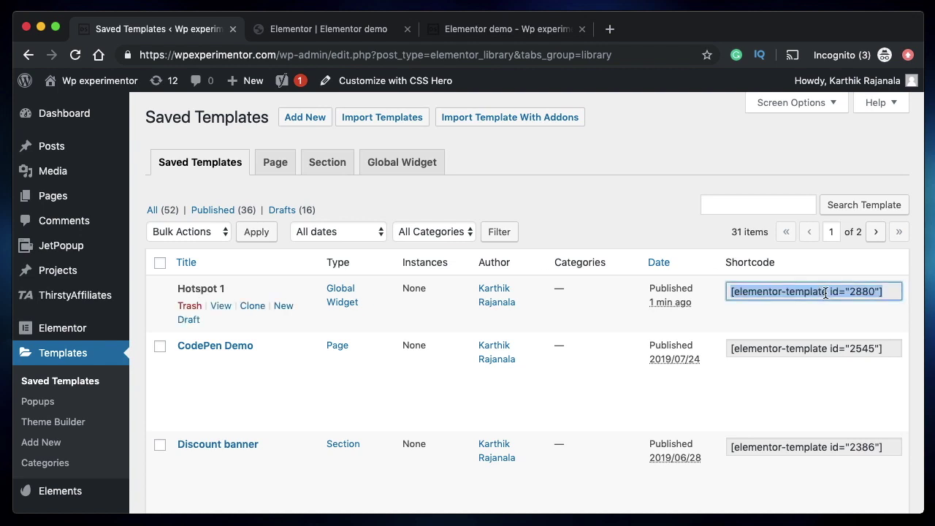
Create a new post titled "Hotspot 1" with a Shortcode block containing [elementor-template id="2880"]
mouse_move(83, 146)
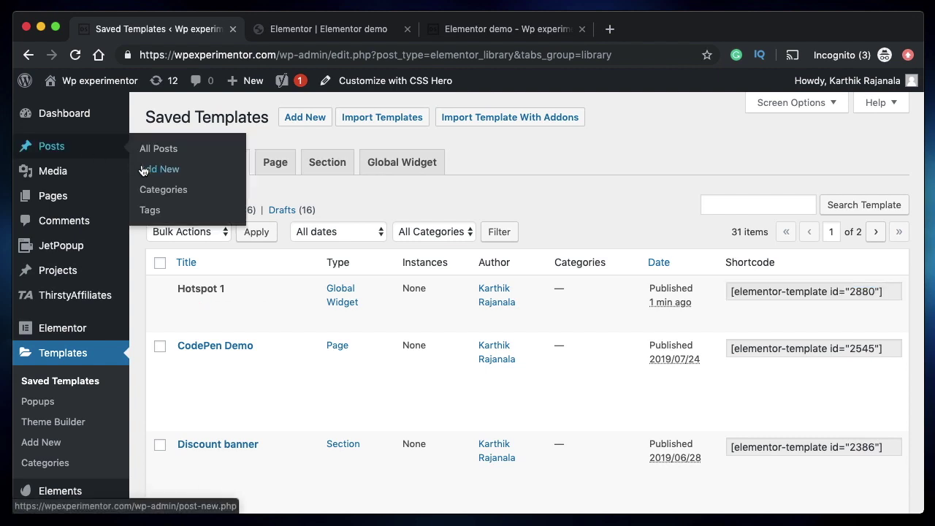
left_click(145, 170, "super")
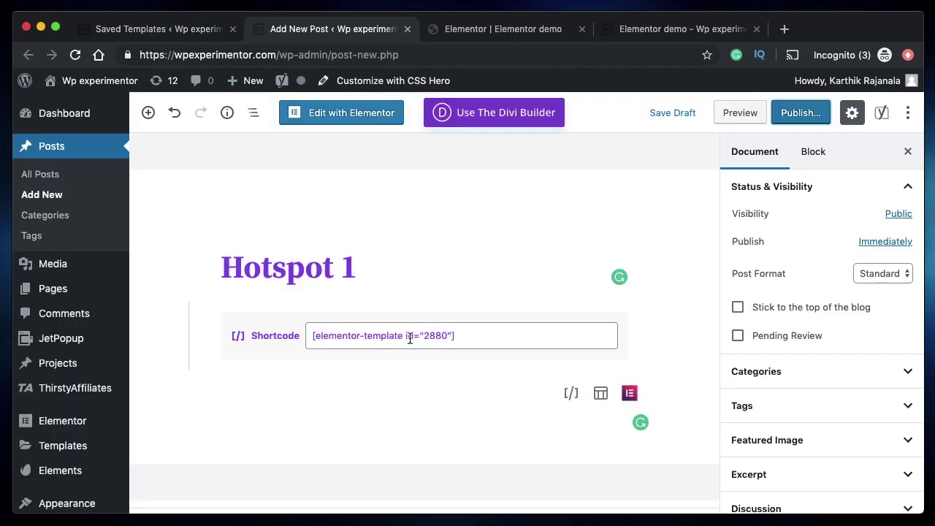
left_click(170, 29)
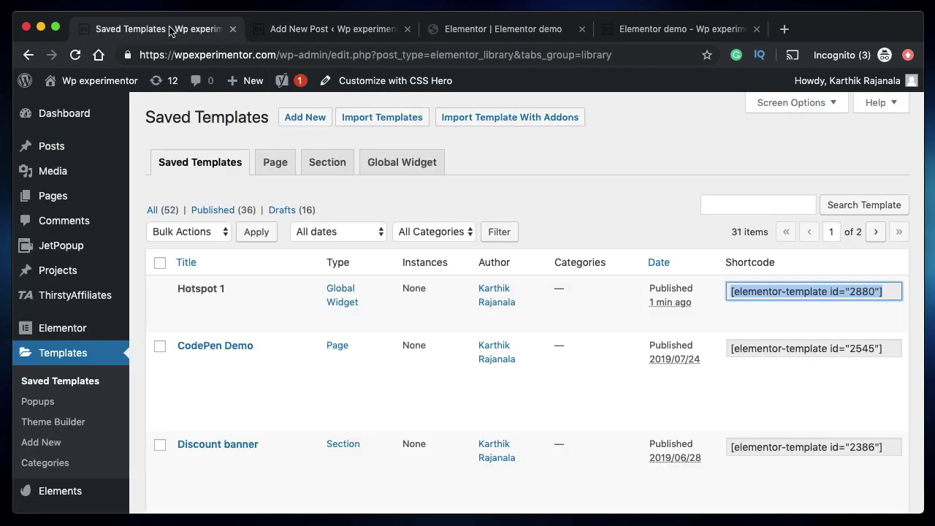
left_click(306, 33)
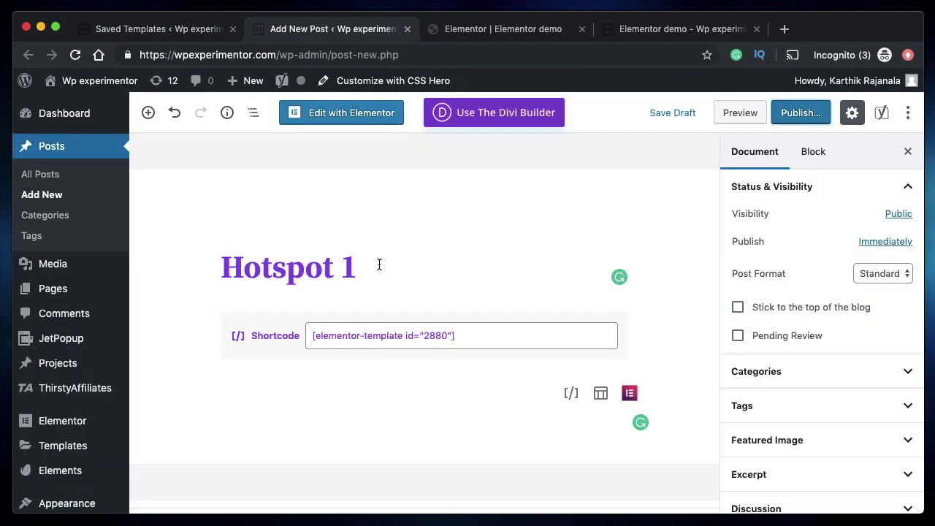
Publish the Hotspot 1 post and view it on the site
left_click(799, 119)
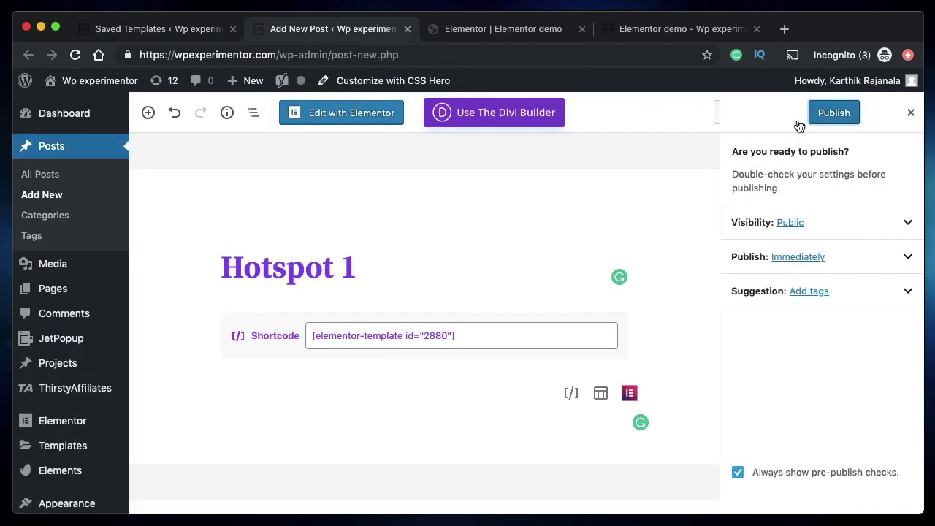
left_click(823, 112)
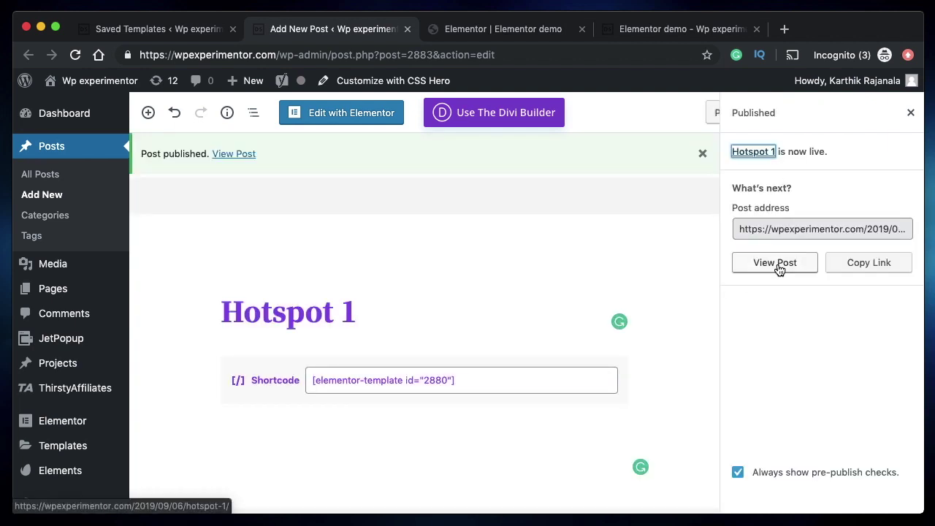
left_click(777, 265)
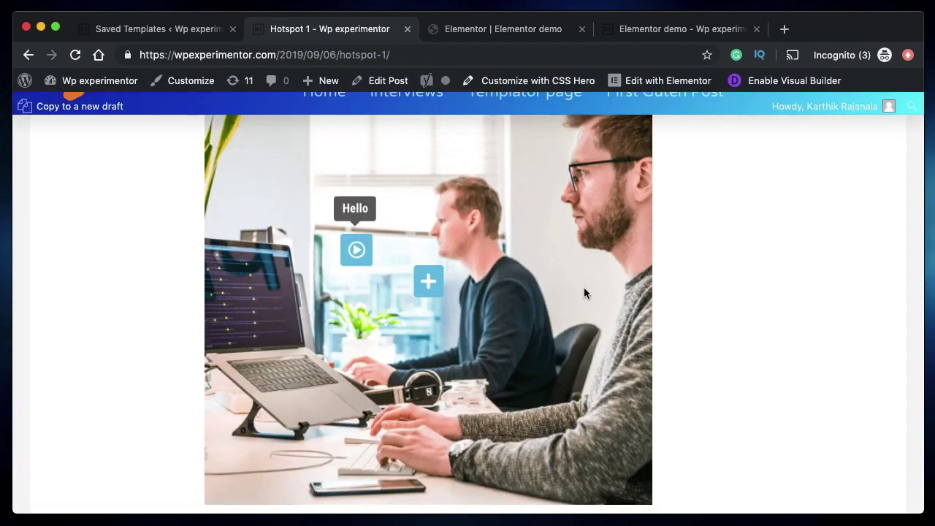
Review the published Hotspot 1 post, then return to the Elementor editor and show the hotspot image widget's context options
scroll(516, 270, "up", 3)
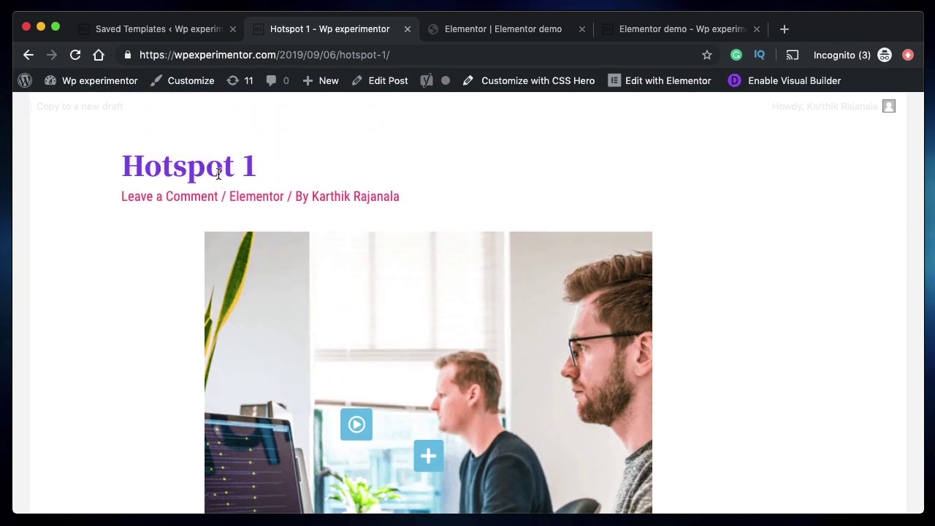
scroll(346, 310, "down", 3)
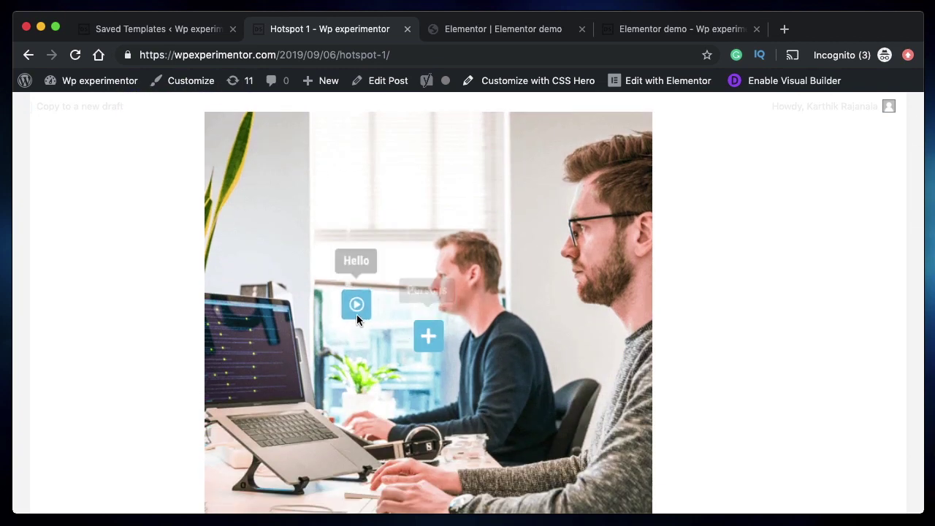
left_click(503, 29)
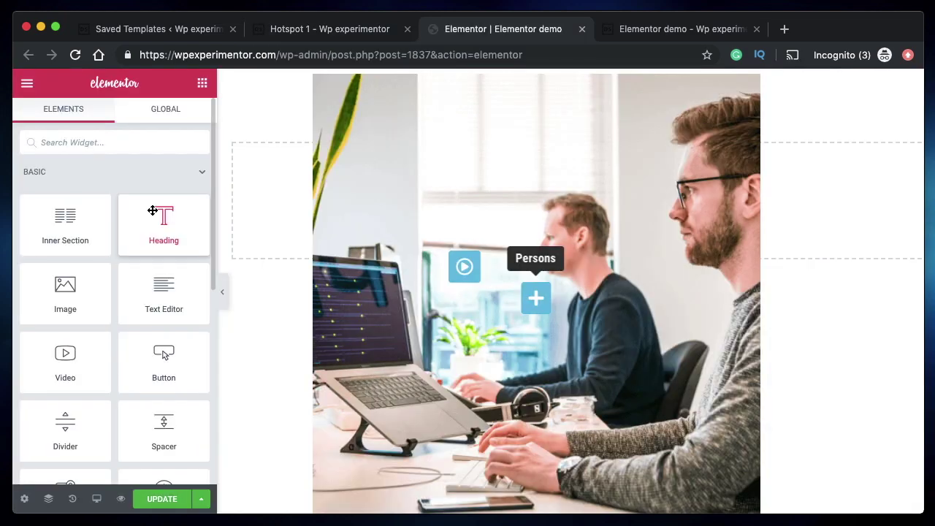
right_click(490, 152)
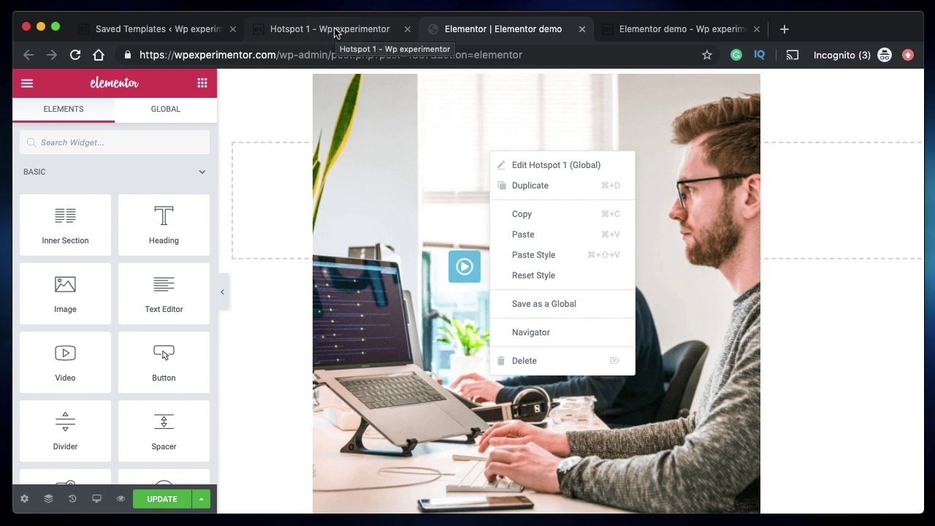
Show only the global widgets in the WordPress saved templates list, and return to the Elementor editor with the widget's options dismissed
left_click(156, 28)
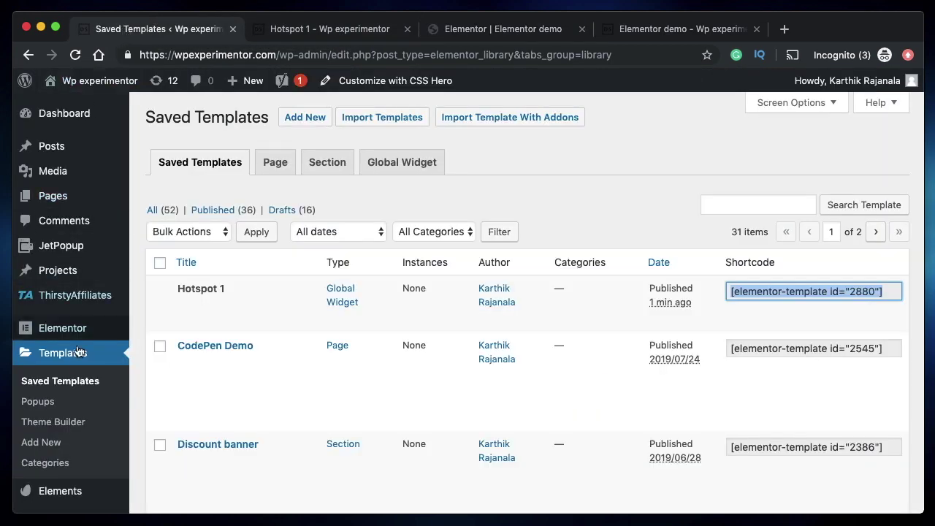
left_click(393, 170)
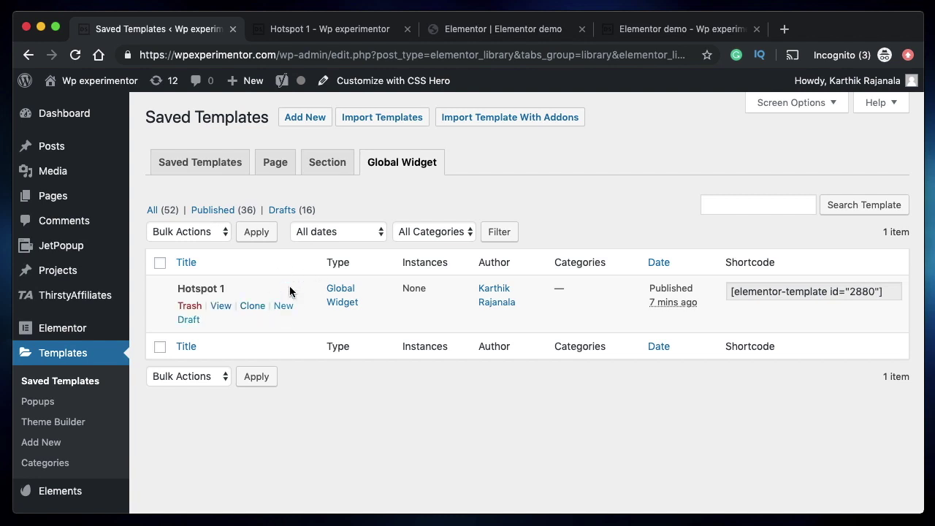
left_click(504, 32)
left_click(860, 224)
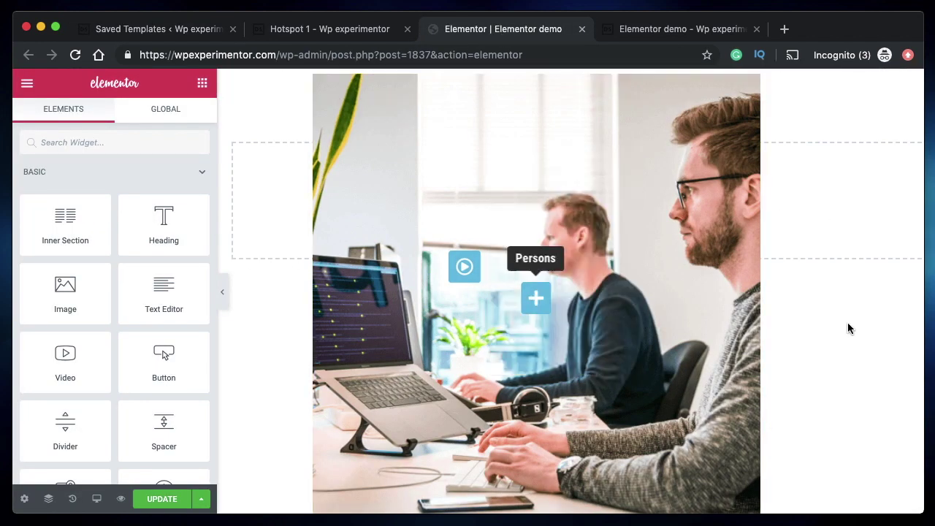